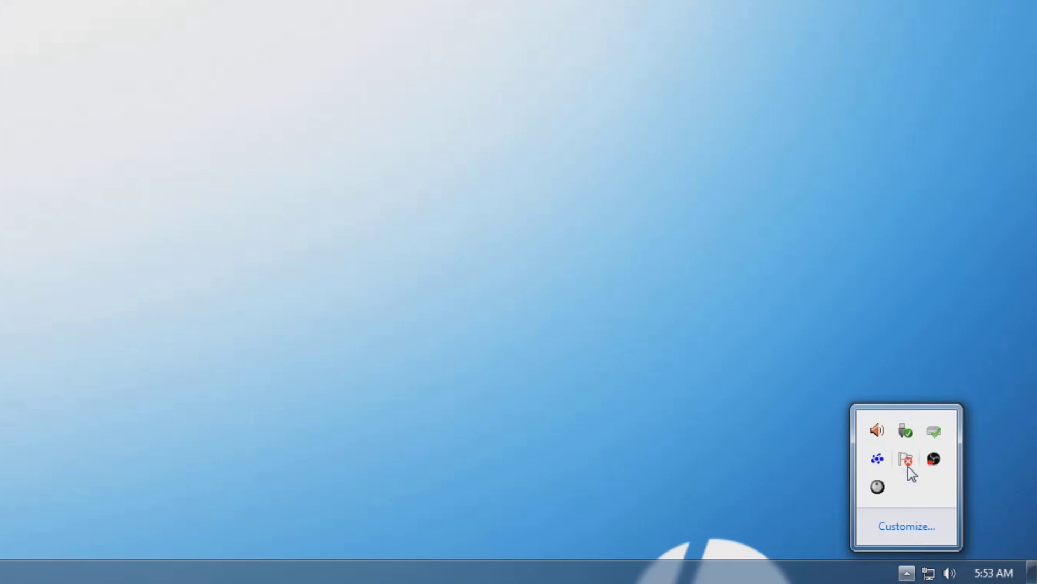
# Check and dismiss the Action Center messages, then select the page address in Chrome's address bar
pyautogui.click(906, 462)
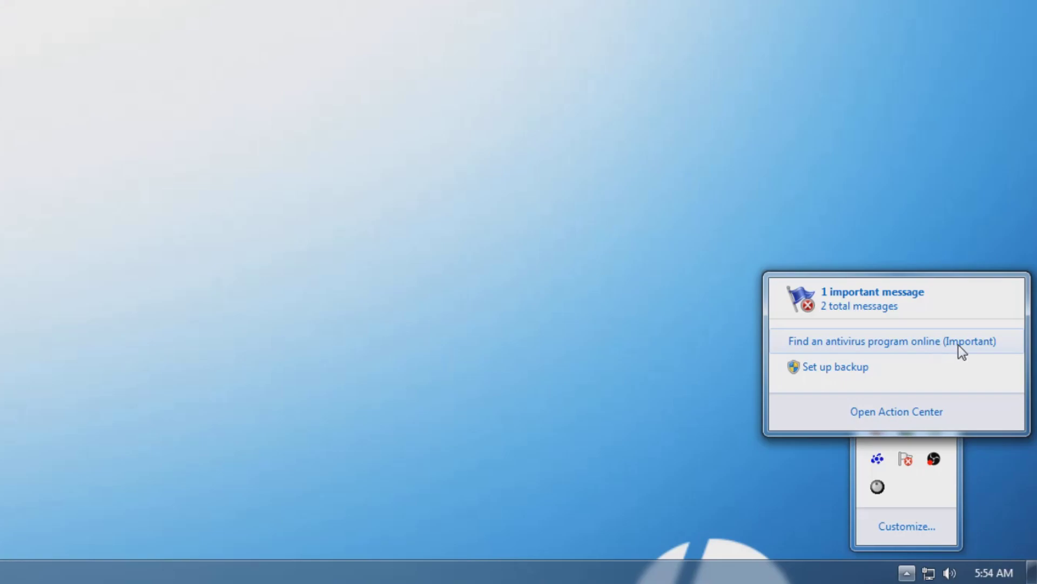
pyautogui.click(630, 258)
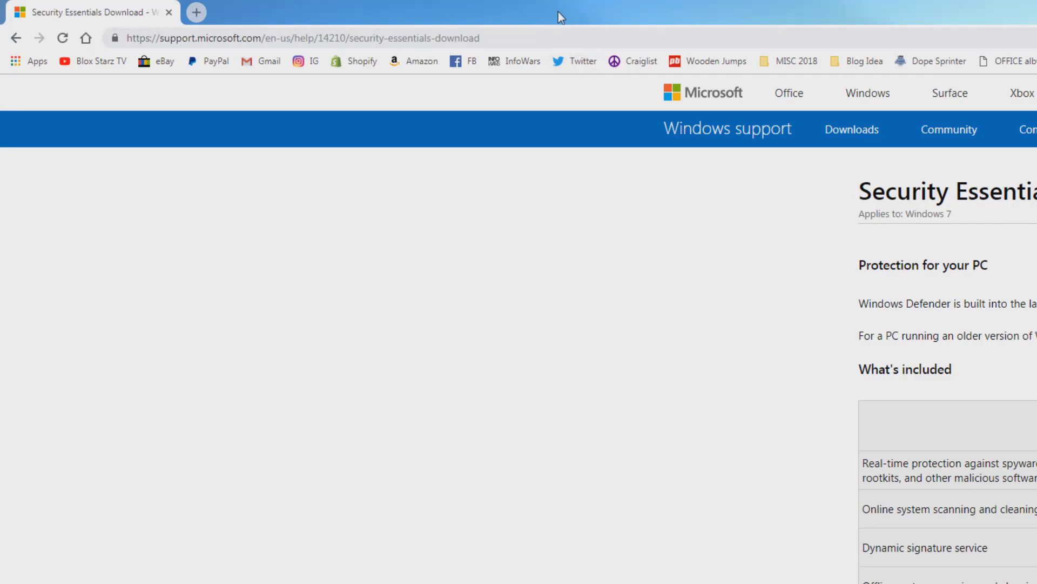
pyautogui.moveTo(508, 34)
pyautogui.mouseDown()
pyautogui.moveTo(109, 14)
pyautogui.moveTo(169, 32)
pyautogui.moveTo(116, 36)
pyautogui.moveTo(508, 37)
pyautogui.moveTo(375, 38)
pyautogui.moveTo(137, 10)
pyautogui.moveTo(117, 12)
pyautogui.moveTo(475, 22)
pyautogui.moveTo(513, 42)
pyautogui.mouseUp()
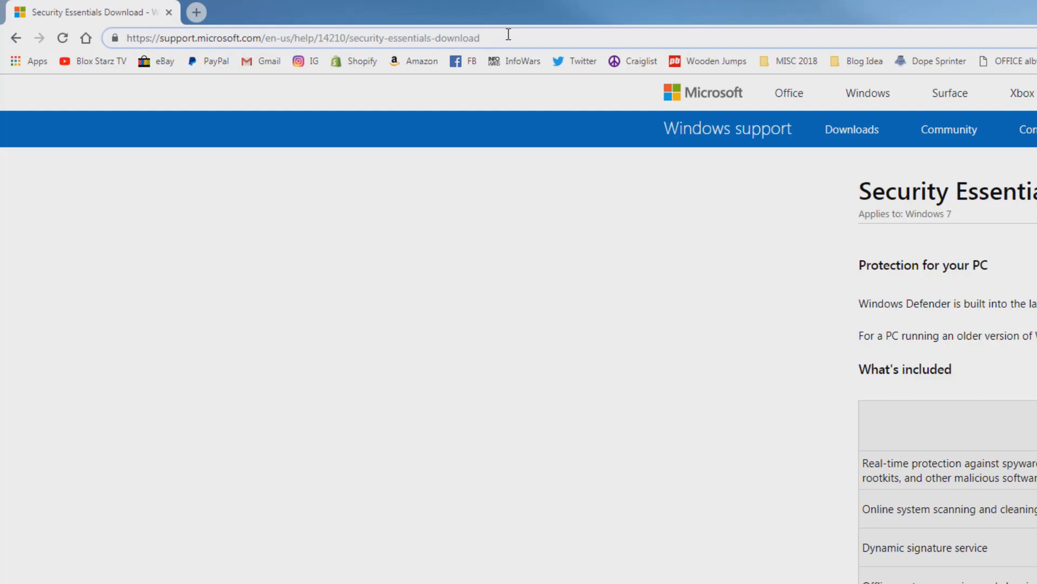
pyautogui.moveTo(509, 34); pyautogui.dragTo(494, 59)
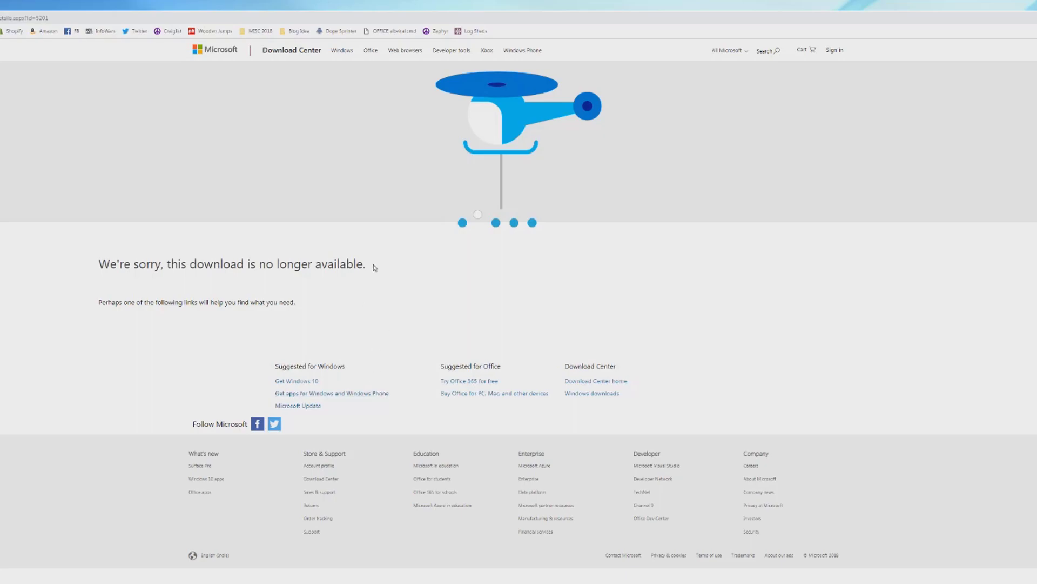
# Search Microsoft.com for 'Microsoft Security Essential' and show the United States English results
pyautogui.click(772, 52)
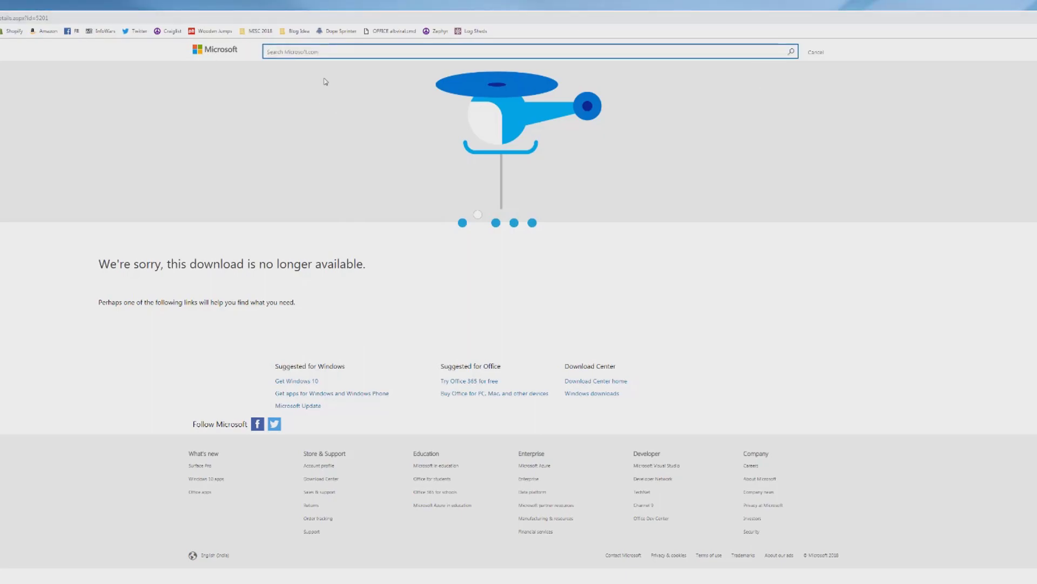
pyautogui.rightClick(349, 53)
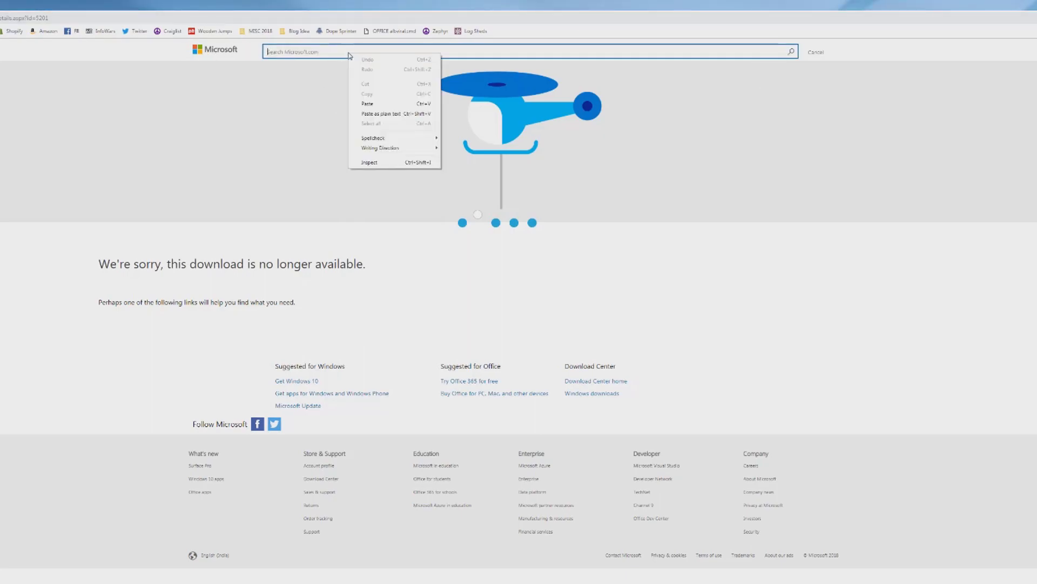
pyautogui.click(372, 105)
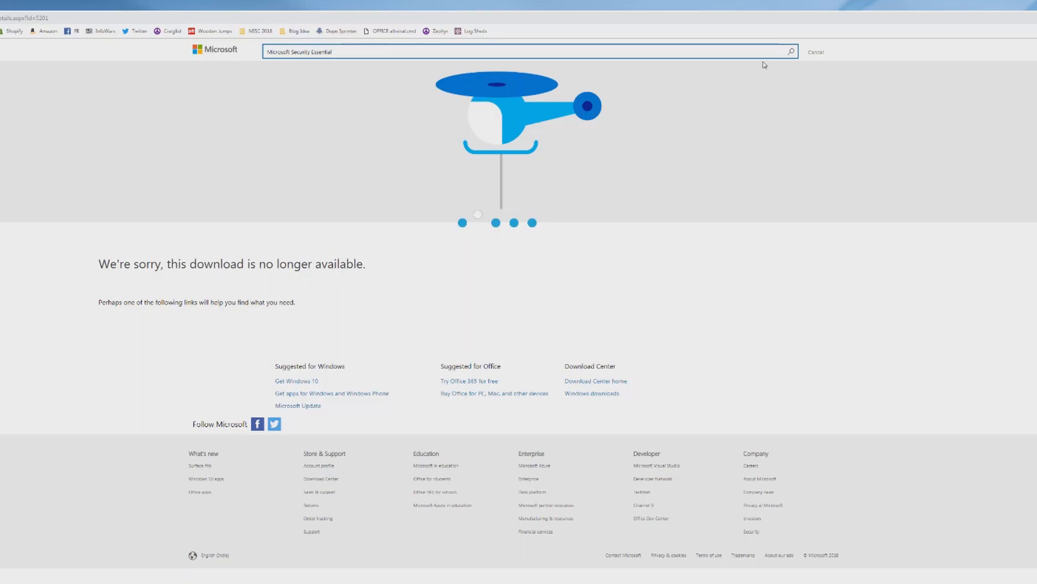
pyautogui.click(793, 53)
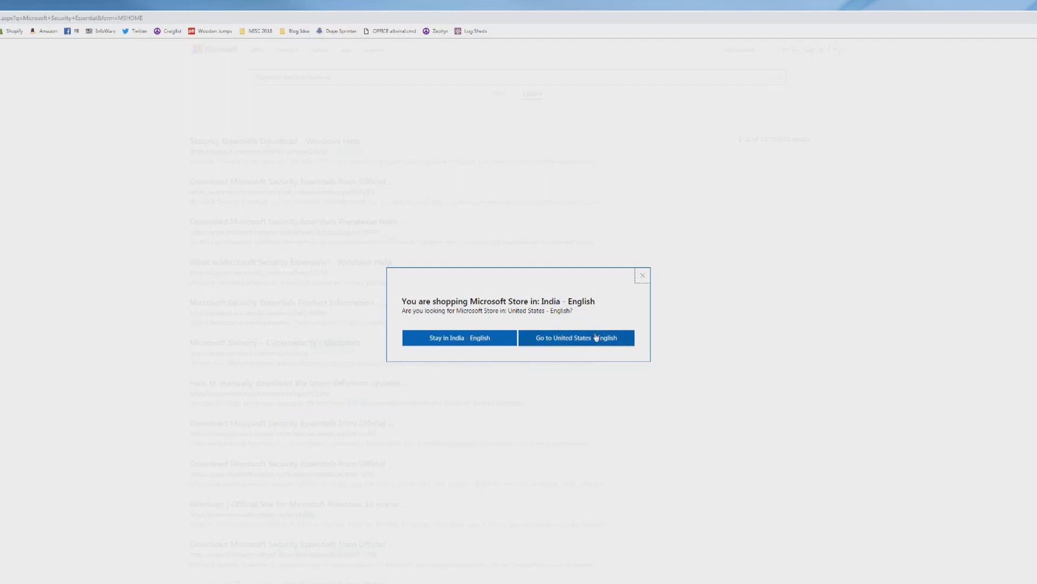
pyautogui.click(591, 342)
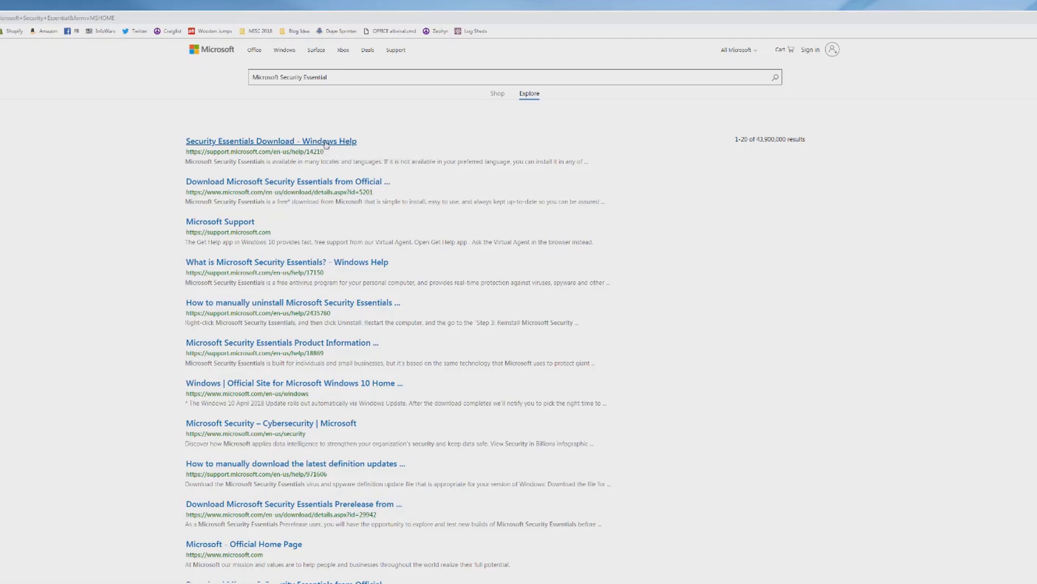
# Save the English Windows 7 64-bit installer, mseinstall.exe, from the Security Essentials Download page to the desktop
pyautogui.click(357, 142)
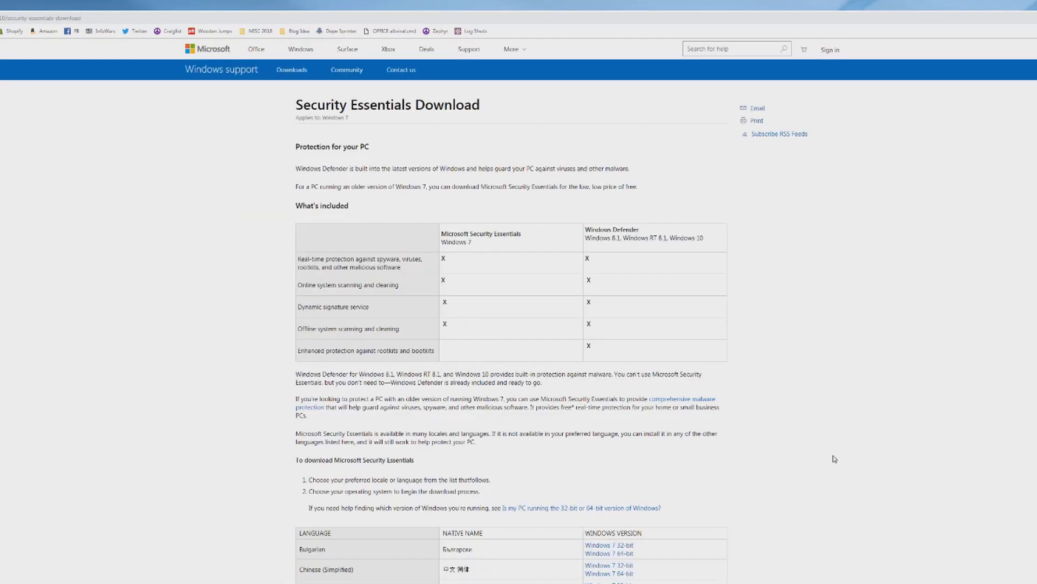
pyautogui.scroll(-4, 479, 319)
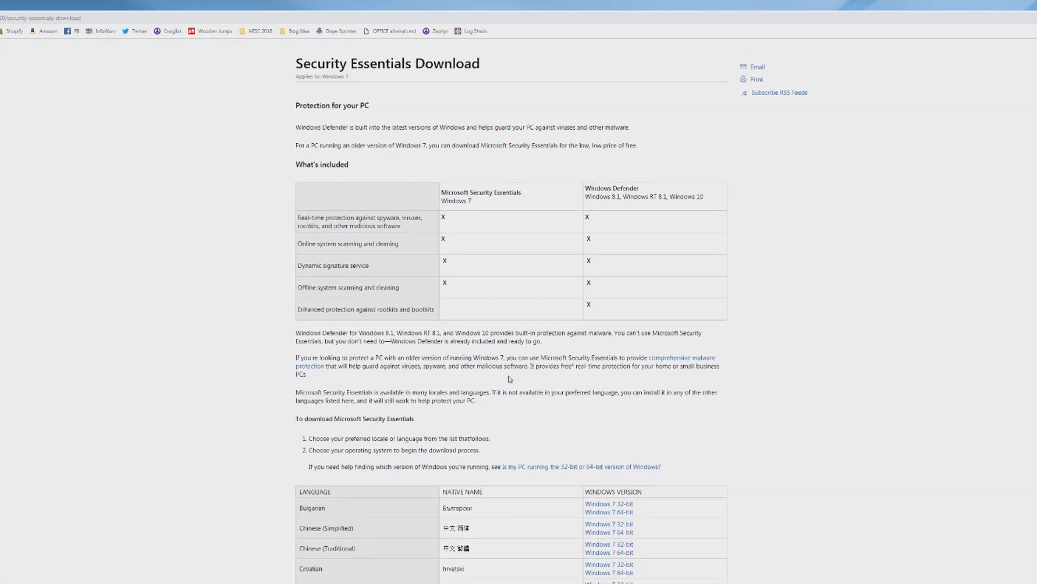
pyautogui.scroll(-3, 508, 378)
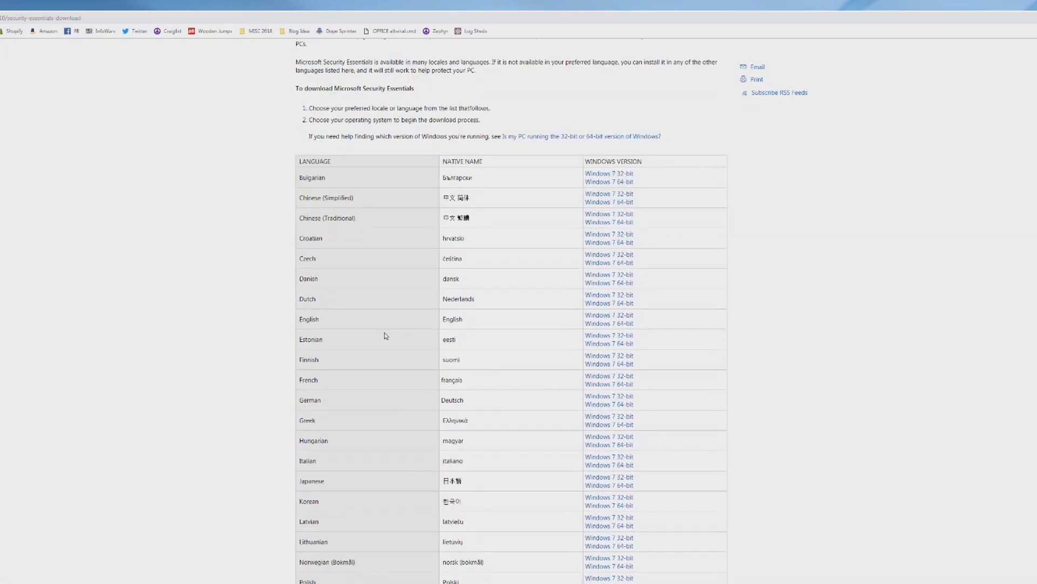
pyautogui.scroll(-2, 543, 296)
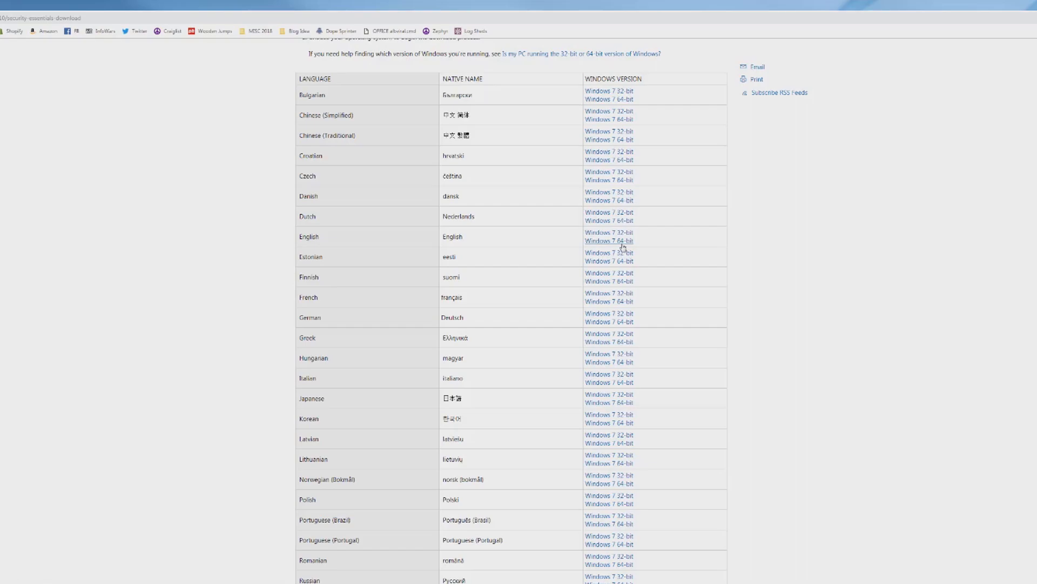
pyautogui.click(623, 243)
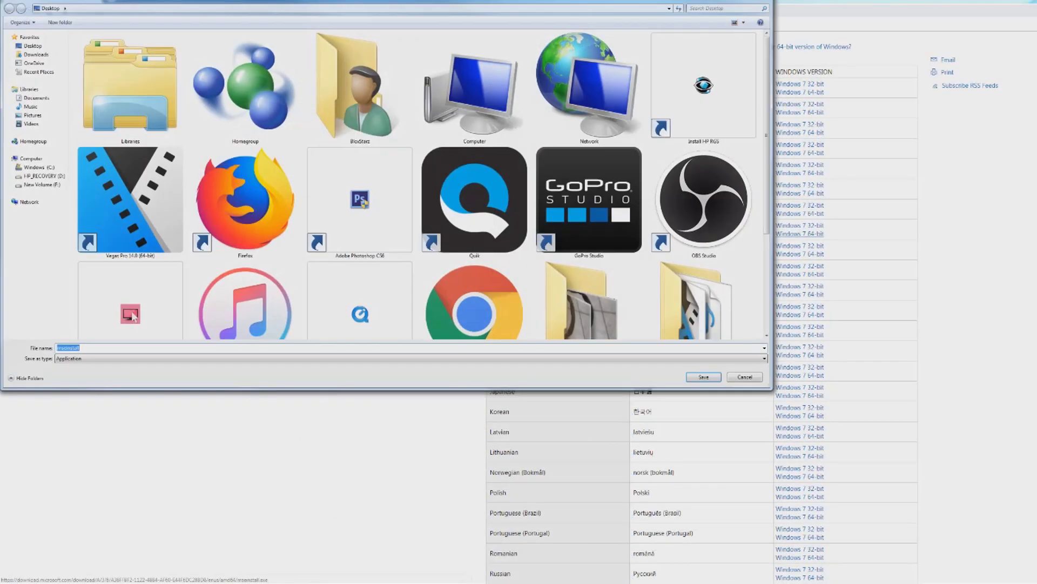
pyautogui.click(703, 377)
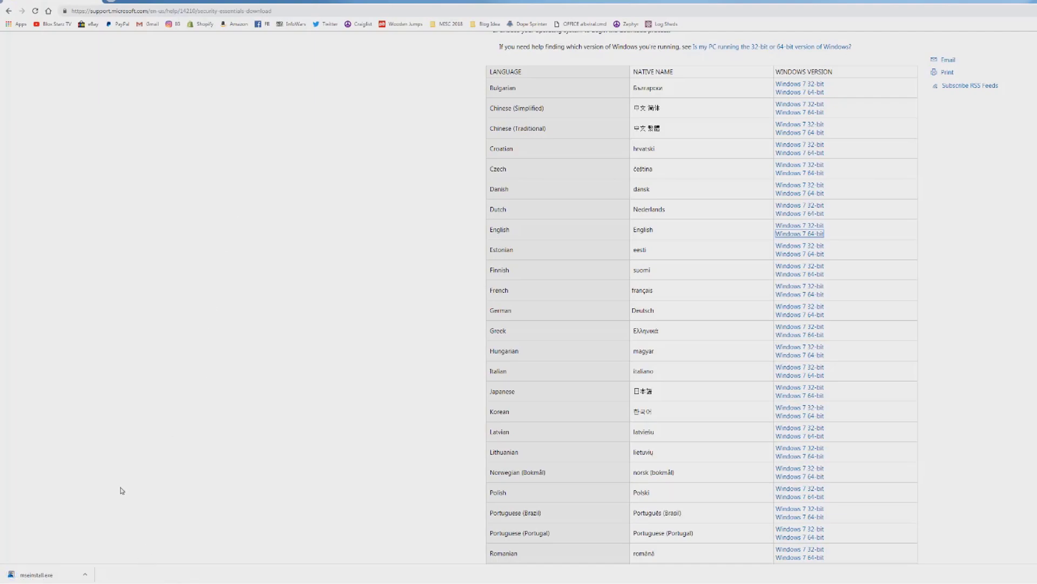
# Run mseinstall.exe, accept the licence, decline the Customer Experience Improvement Program, and keep firewall options on
pyautogui.click(65, 574)
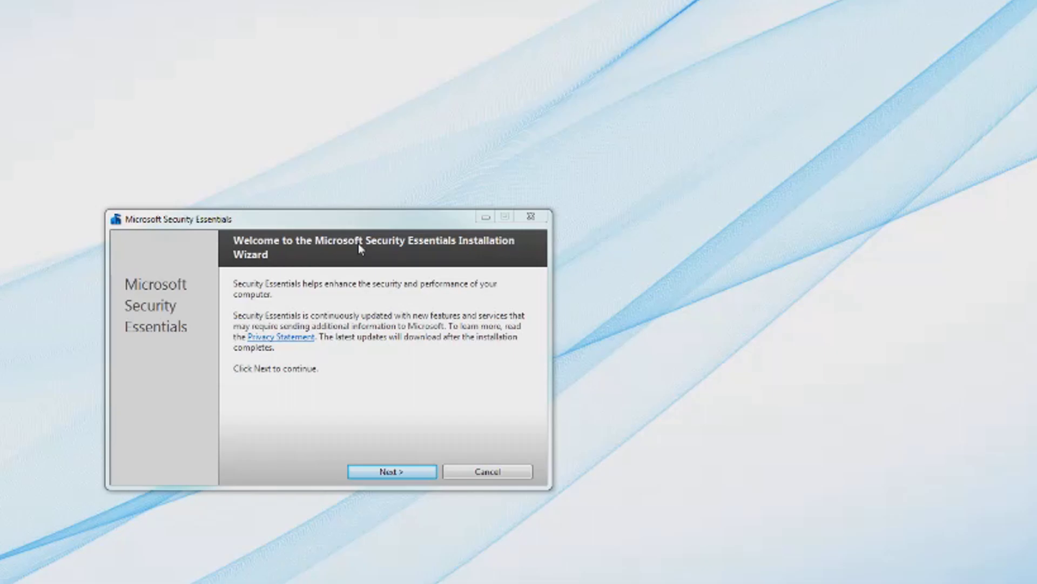
pyautogui.click(402, 474)
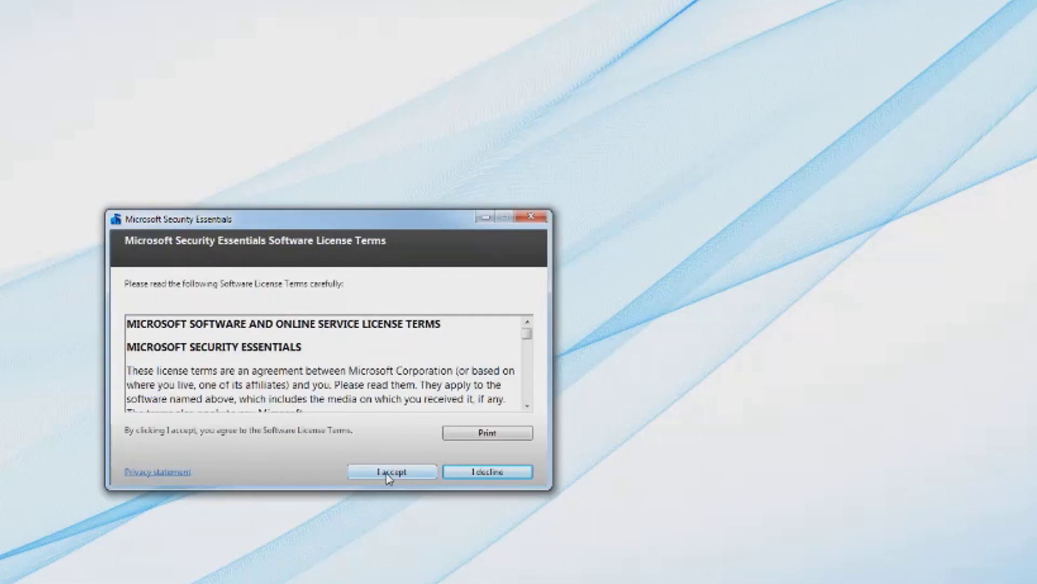
pyautogui.click(390, 472)
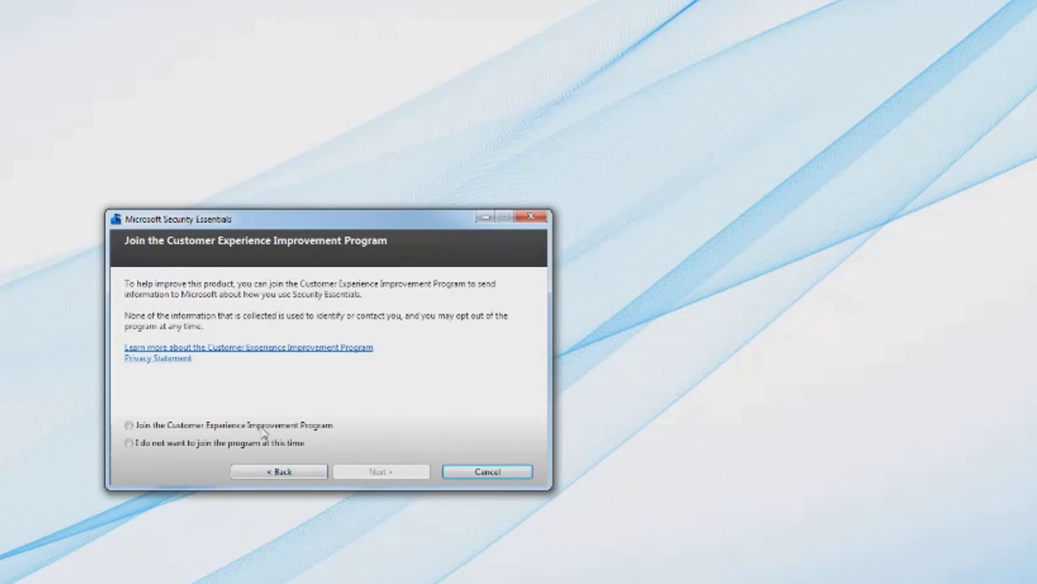
pyautogui.click(241, 446)
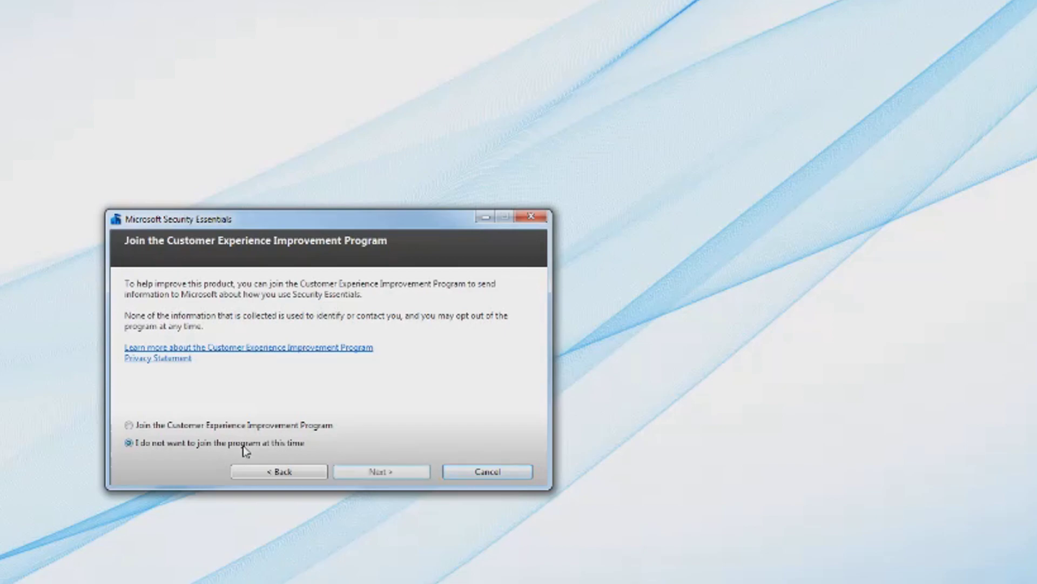
pyautogui.click(396, 472)
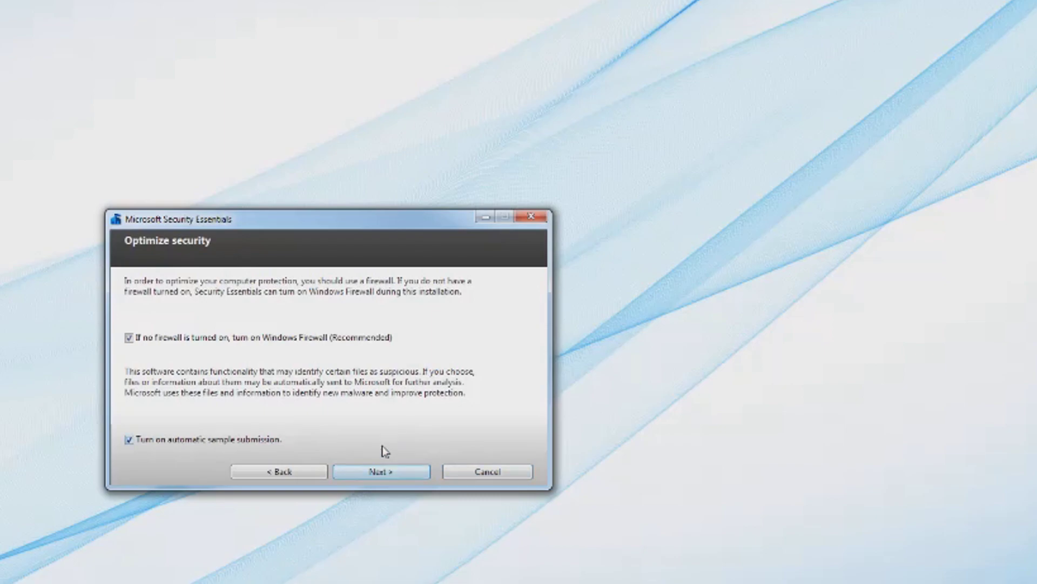
pyautogui.click(387, 472)
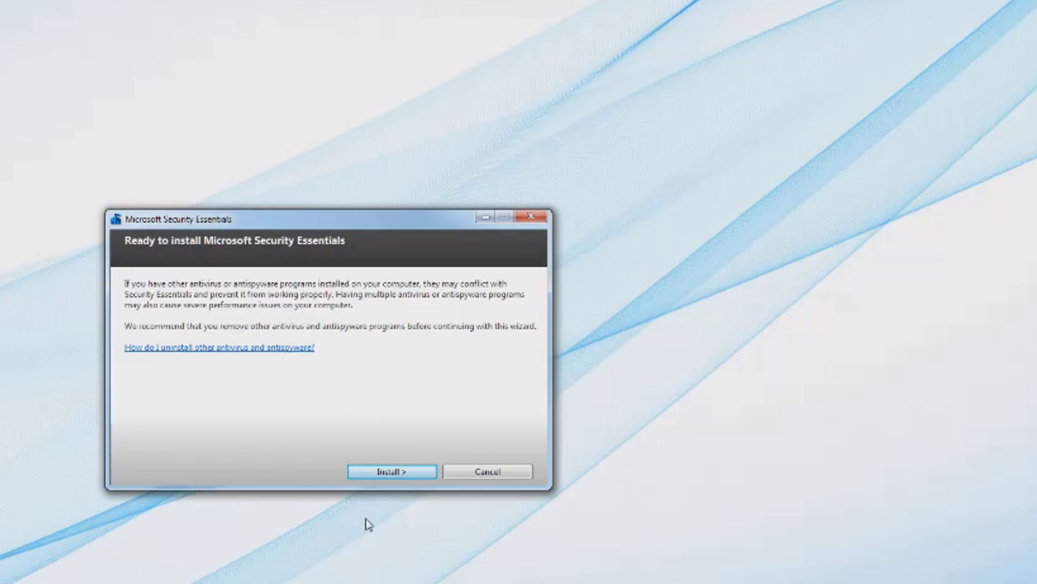
# Install Security Essentials and finish setup so it launches its first quick scan
pyautogui.click(398, 474)
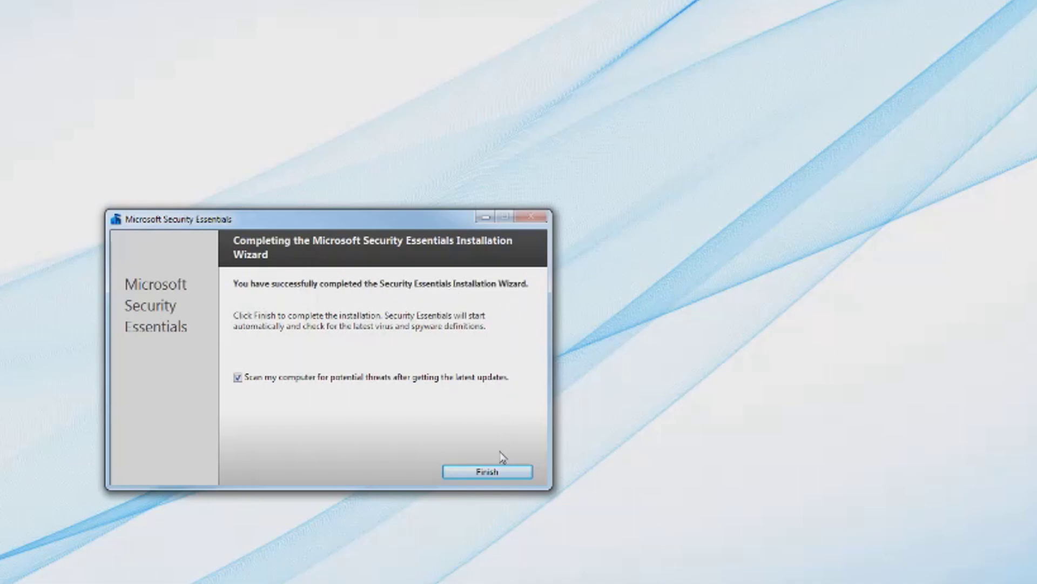
pyautogui.click(482, 469)
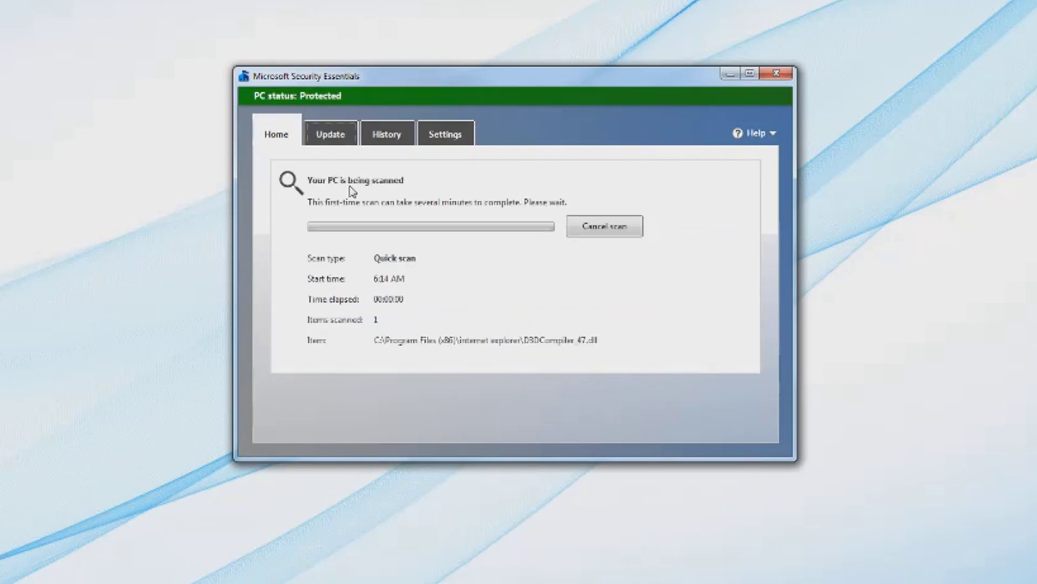
# Confirm the virus and spyware definitions are up to date, then view the History page
pyautogui.click(326, 136)
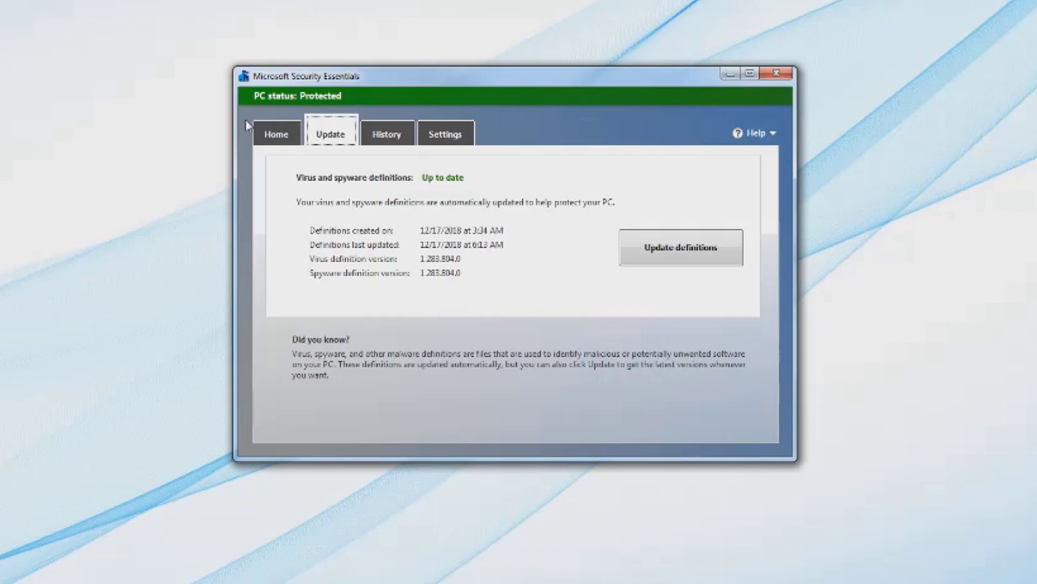
pyautogui.click(274, 134)
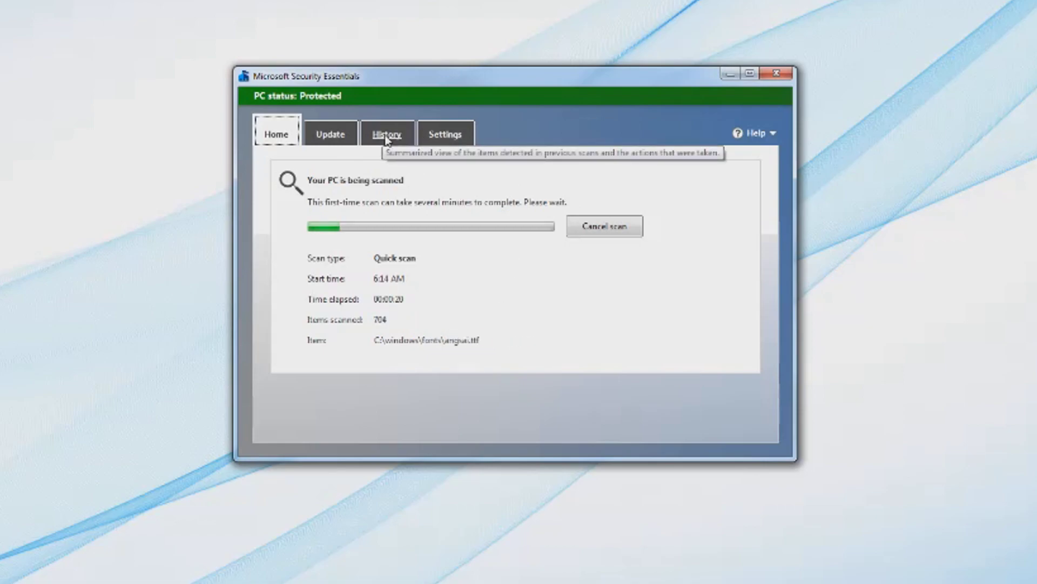
pyautogui.click(329, 134)
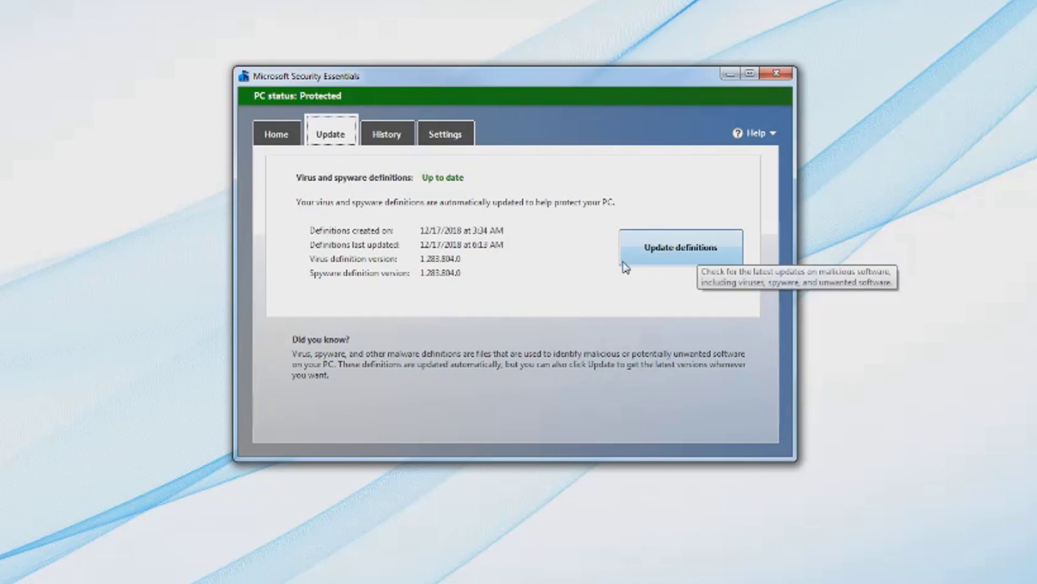
pyautogui.click(391, 142)
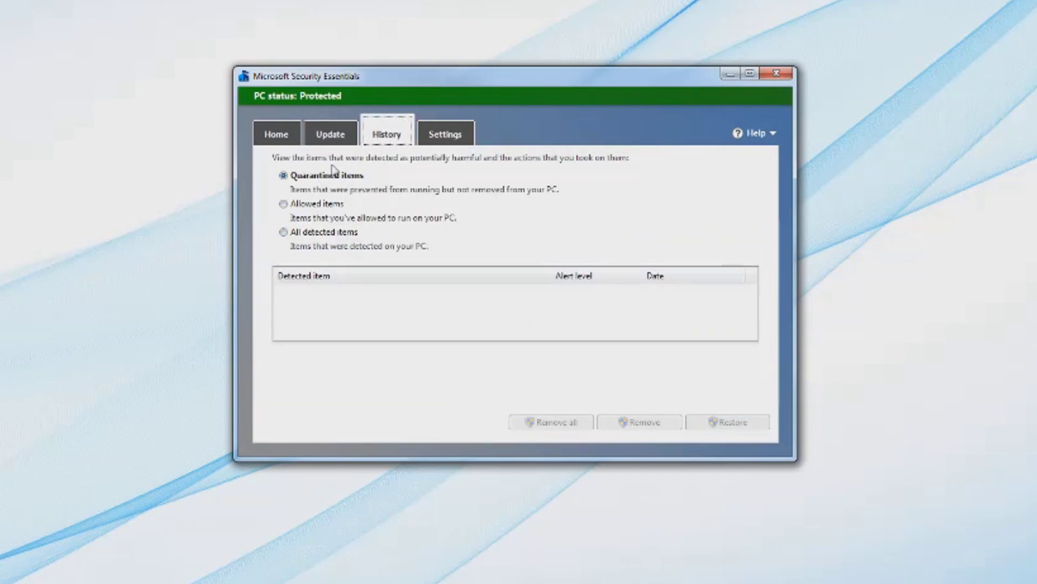
# Browse the Quarantined, Allowed and All detected items lists, then return to the quick scan's progress
pyautogui.click(298, 204)
pyautogui.click(334, 177)
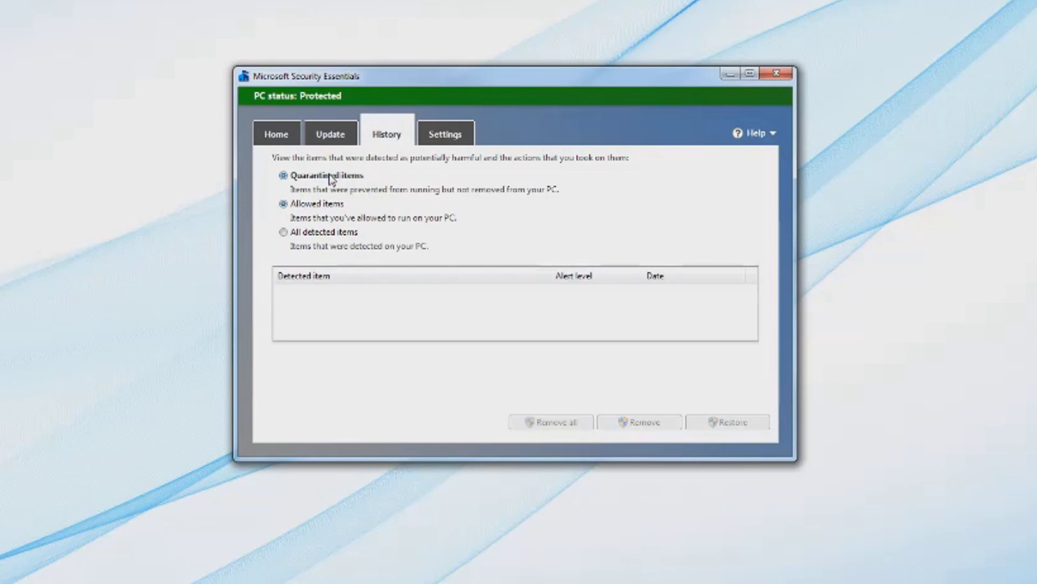
pyautogui.click(312, 233)
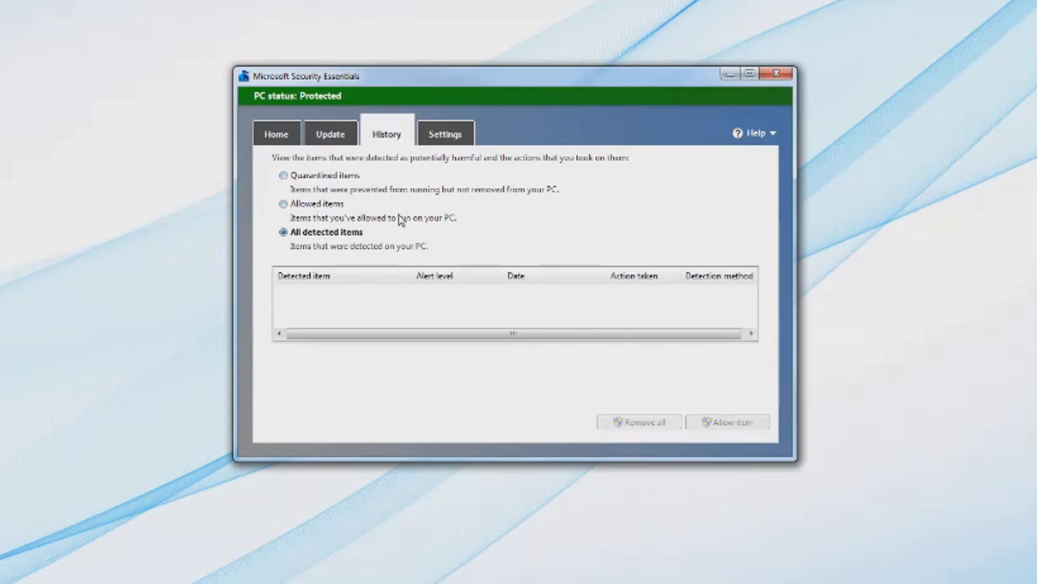
pyautogui.click(299, 204)
pyautogui.click(327, 177)
pyautogui.click(327, 176)
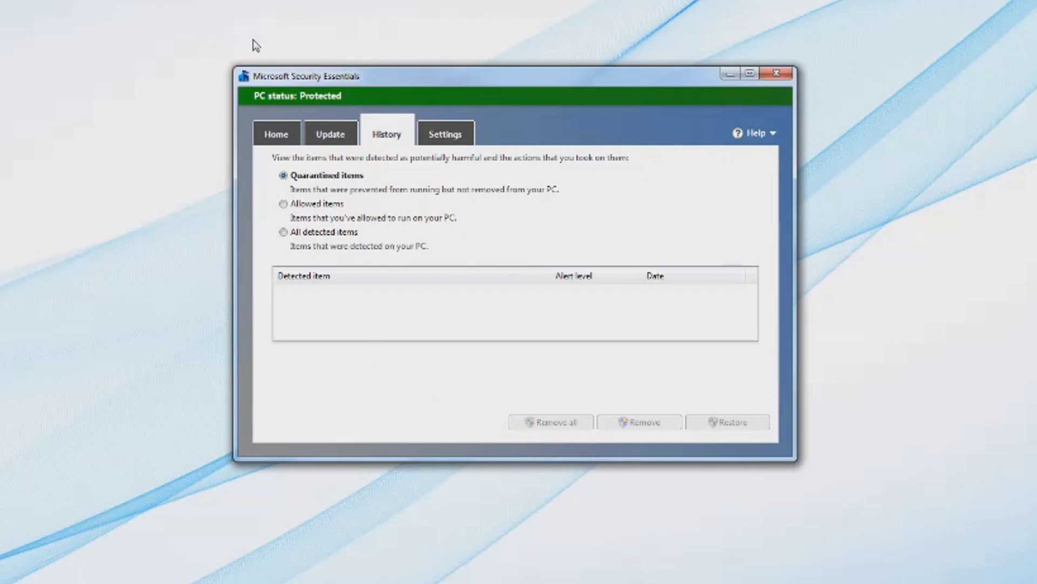
pyautogui.click(274, 133)
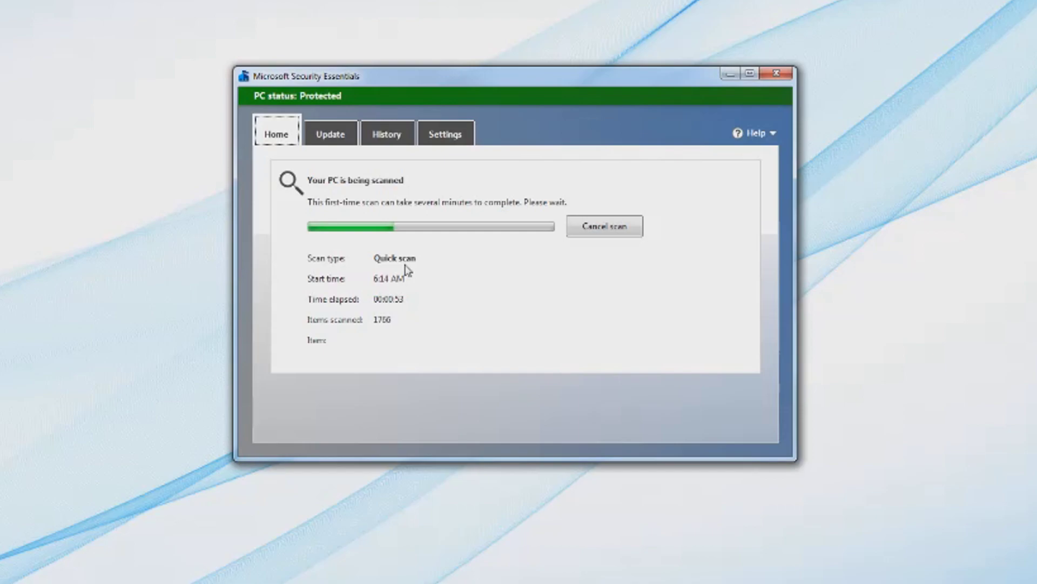
# Set the scheduled scan to Full scan, Monday around 9:00 AM, CPU limit 80%, and save
pyautogui.click(442, 139)
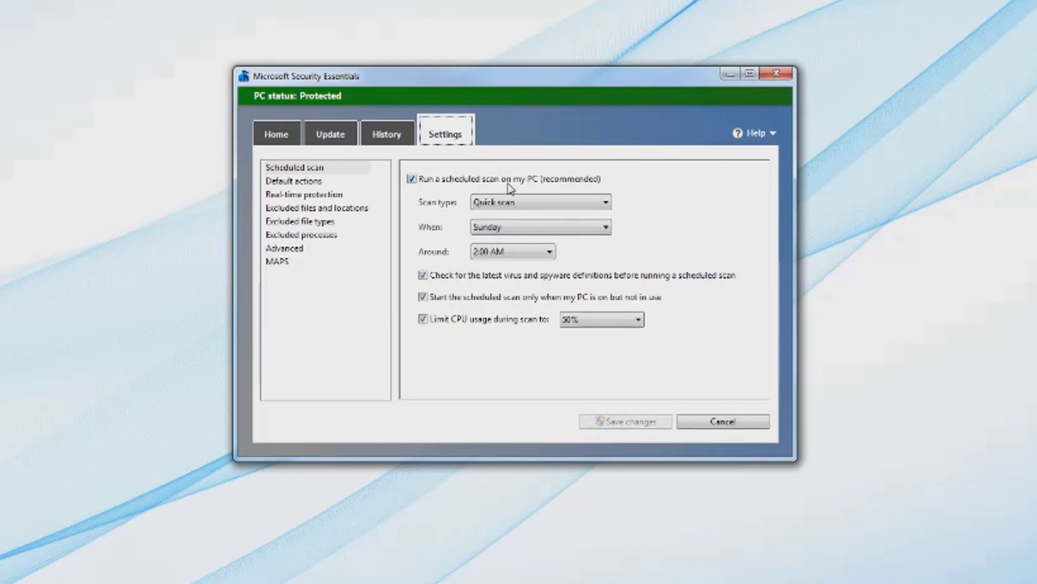
pyautogui.click(581, 203)
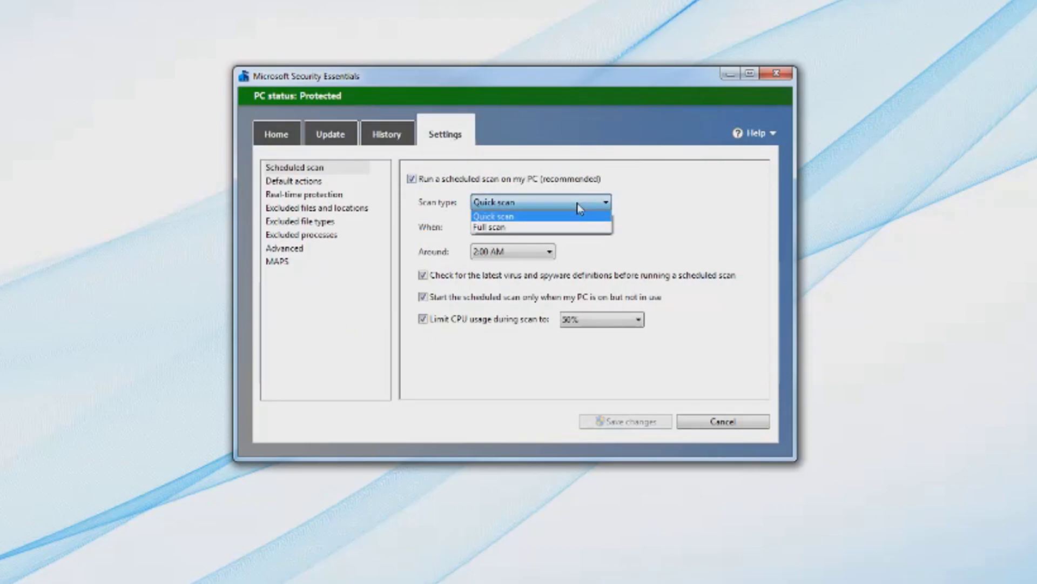
pyautogui.click(577, 227)
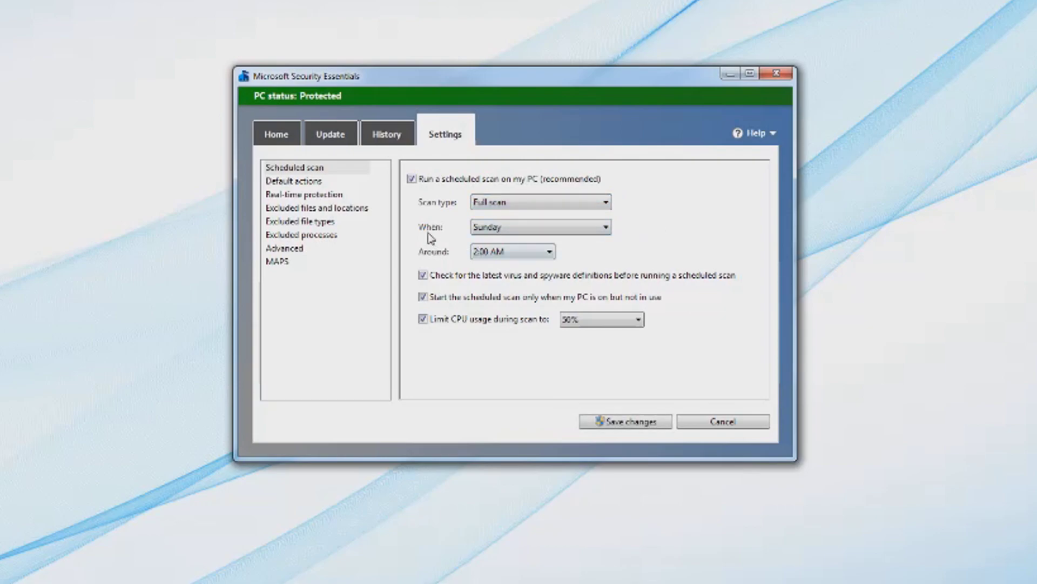
pyautogui.click(522, 232)
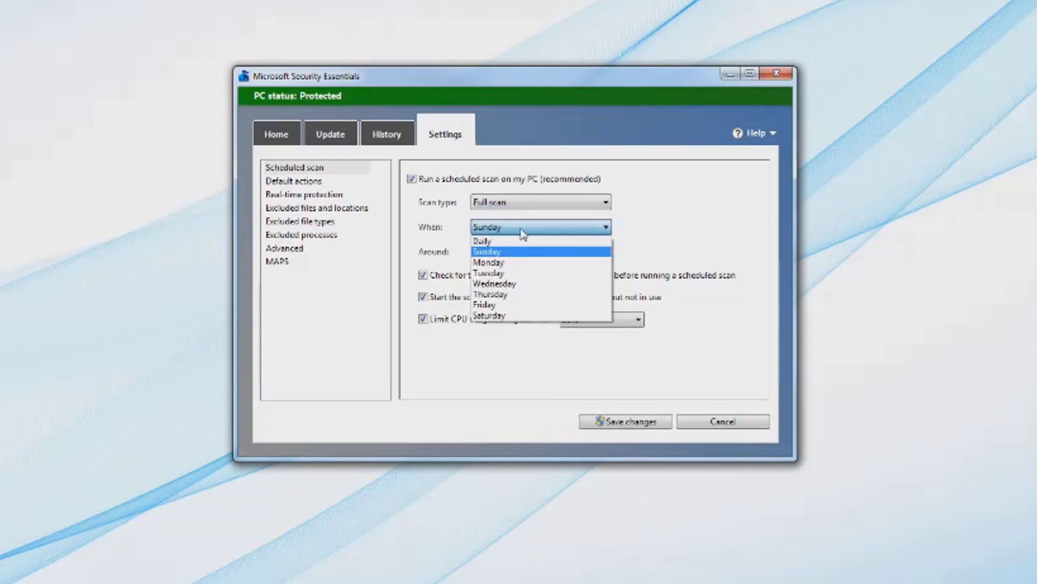
pyautogui.click(580, 265)
pyautogui.click(550, 253)
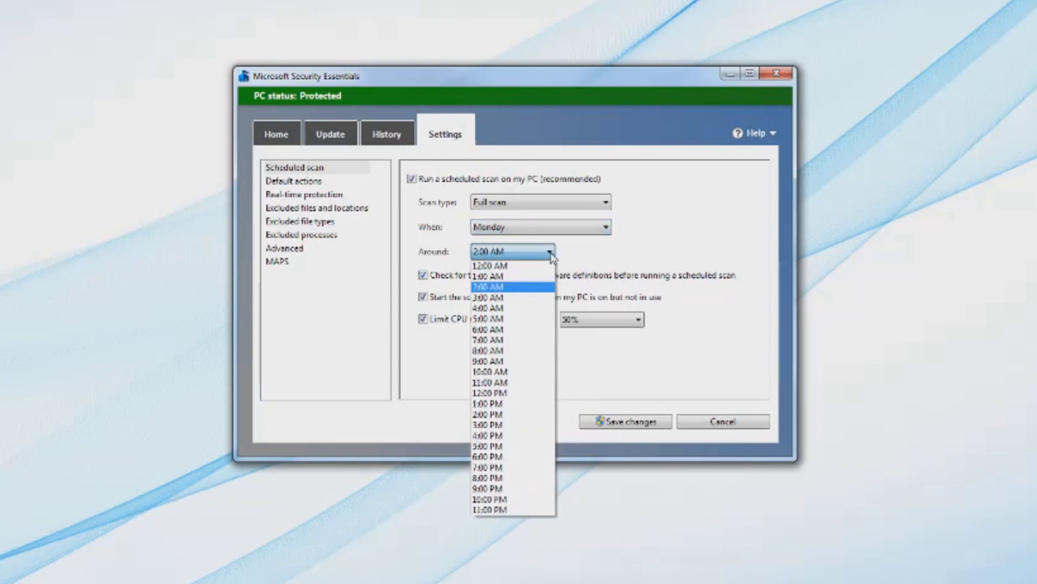
pyautogui.click(539, 361)
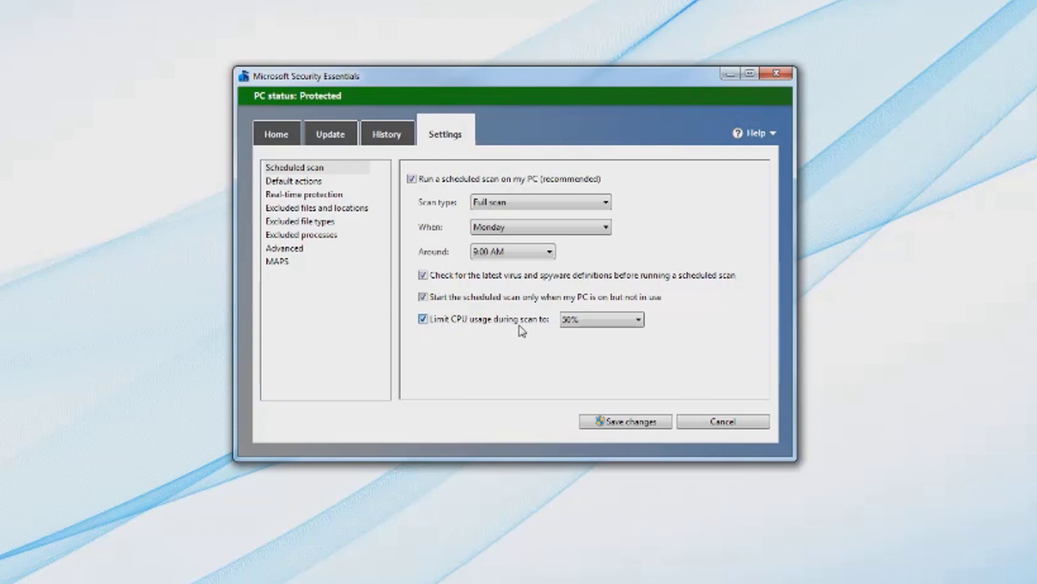
pyautogui.click(623, 323)
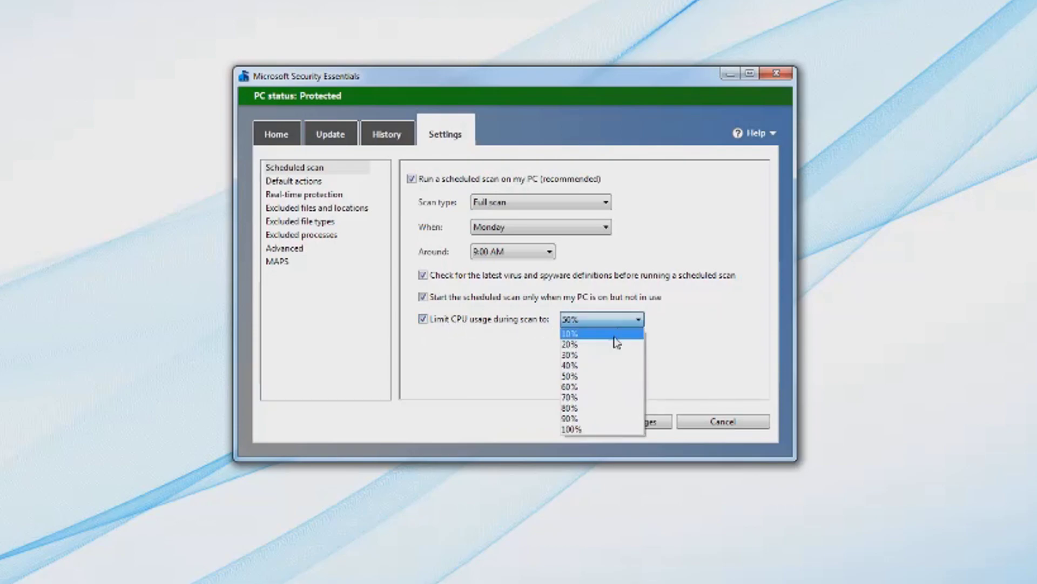
pyautogui.click(601, 408)
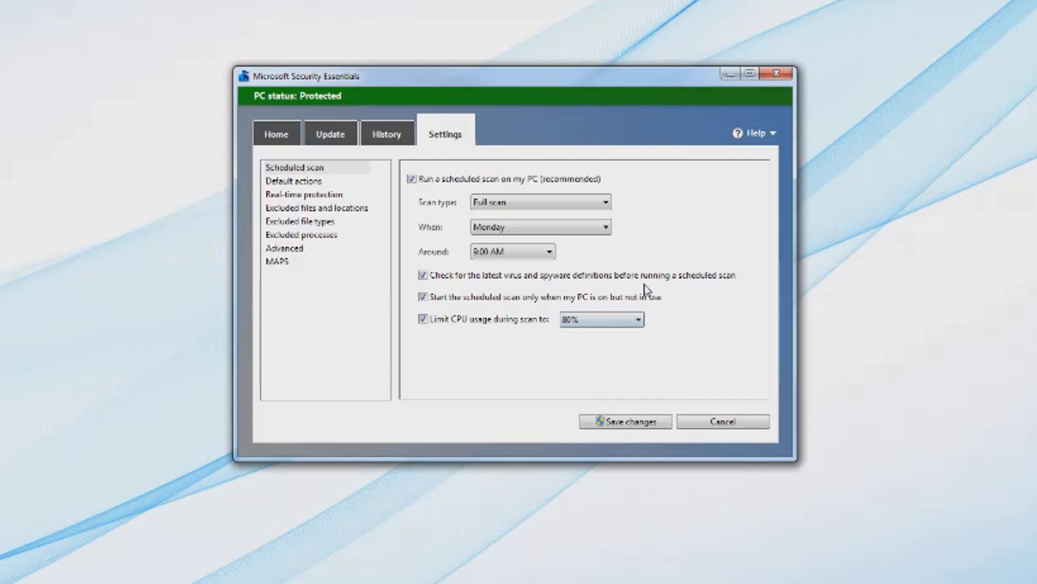
pyautogui.click(654, 426)
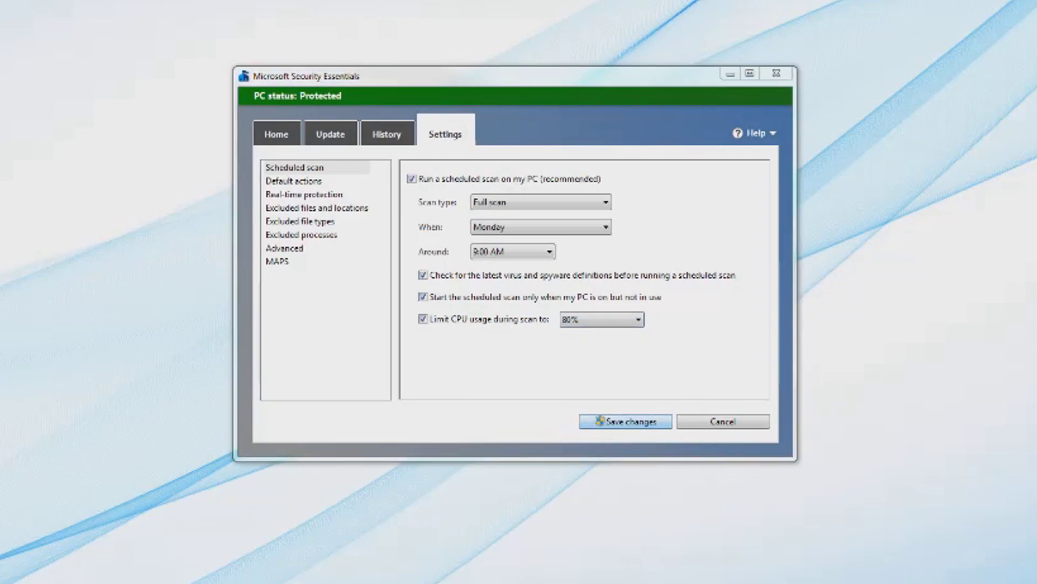
pyautogui.click(571, 287)
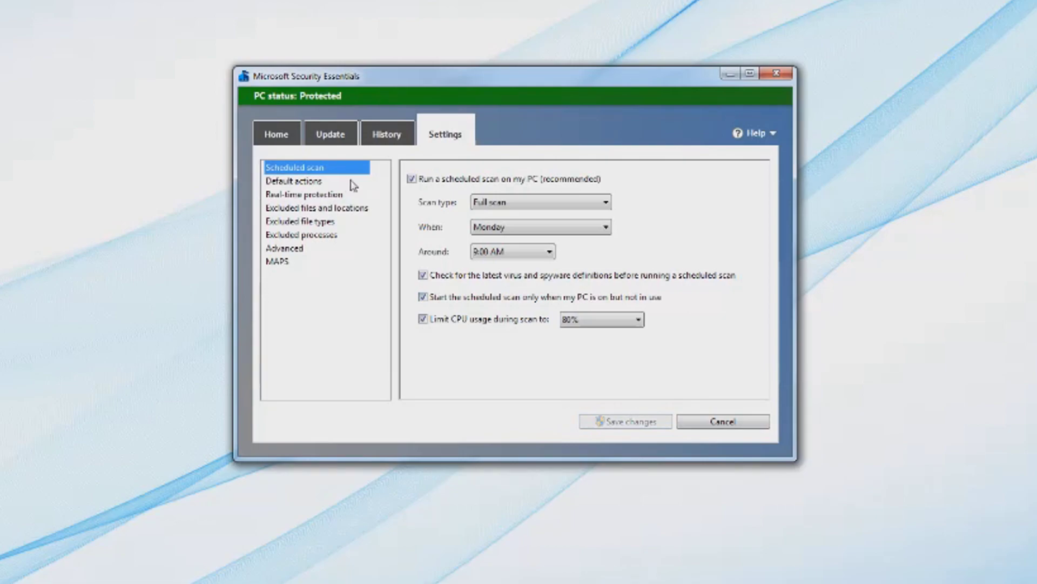
# Keep Recommended action for severe alerts in Default actions, then view Real-time protection settings
pyautogui.click(323, 184)
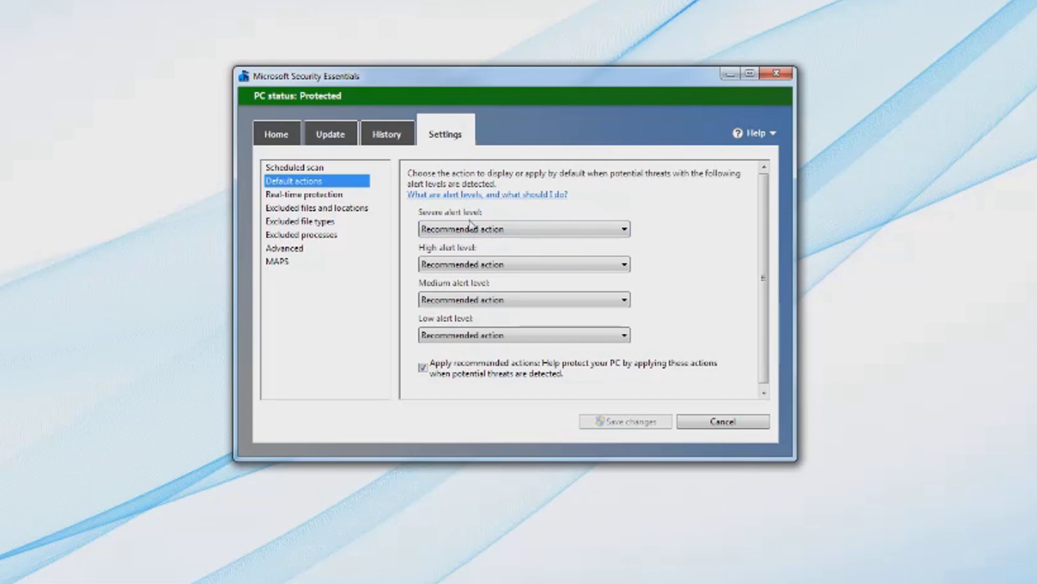
pyautogui.click(520, 231)
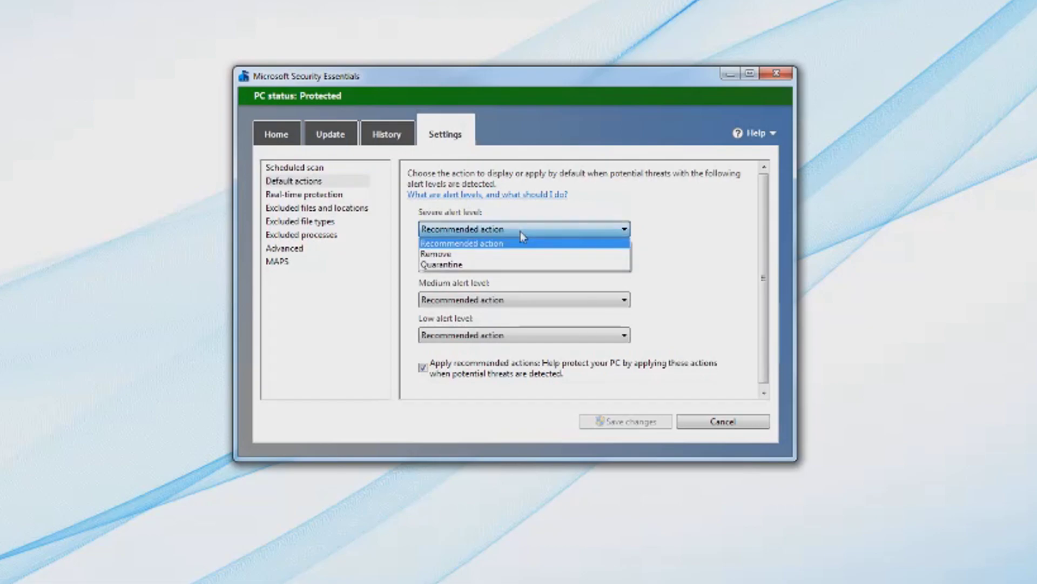
pyautogui.click(520, 231)
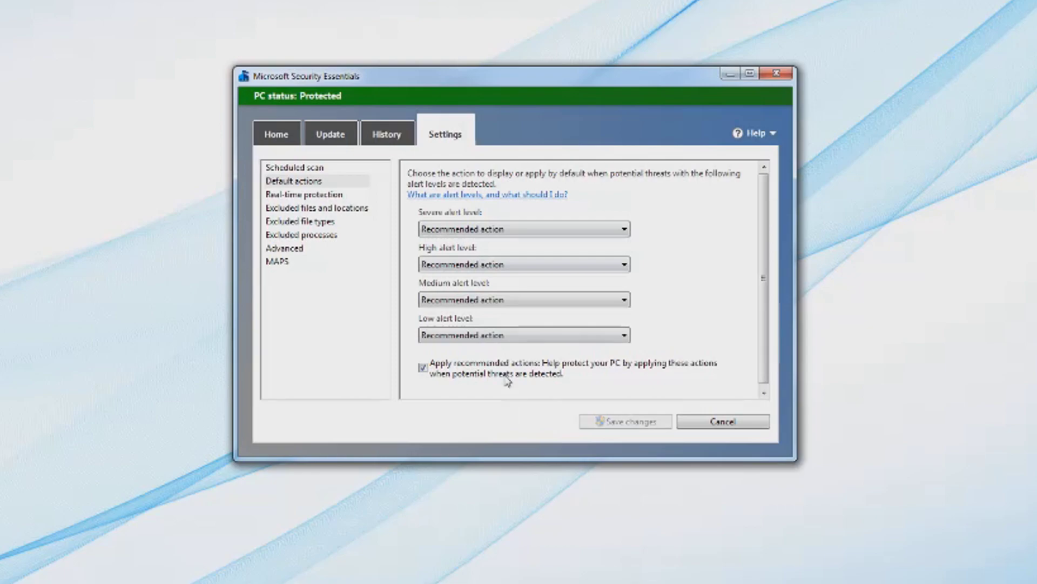
pyautogui.click(482, 233)
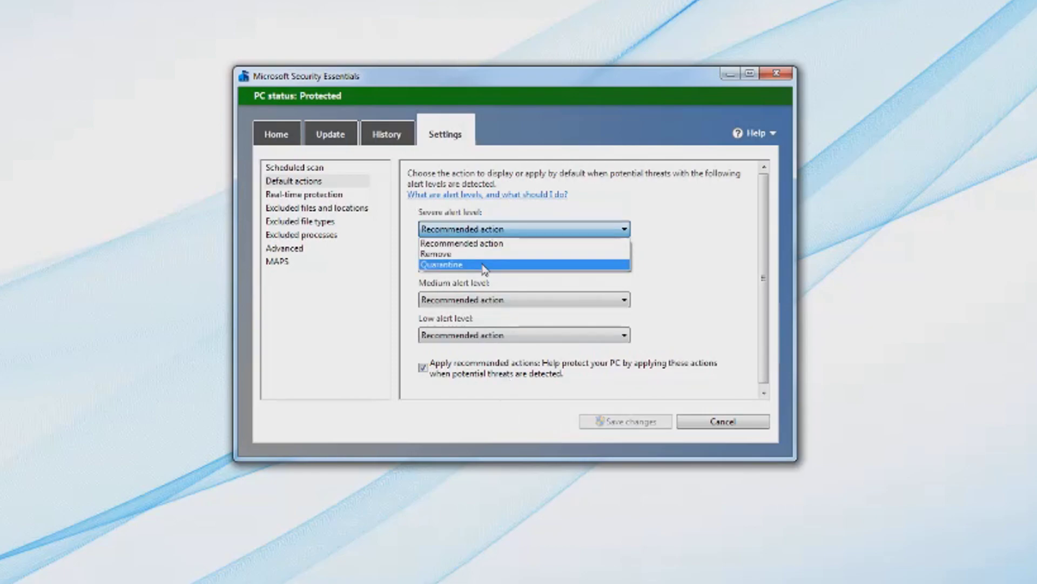
pyautogui.click(498, 255)
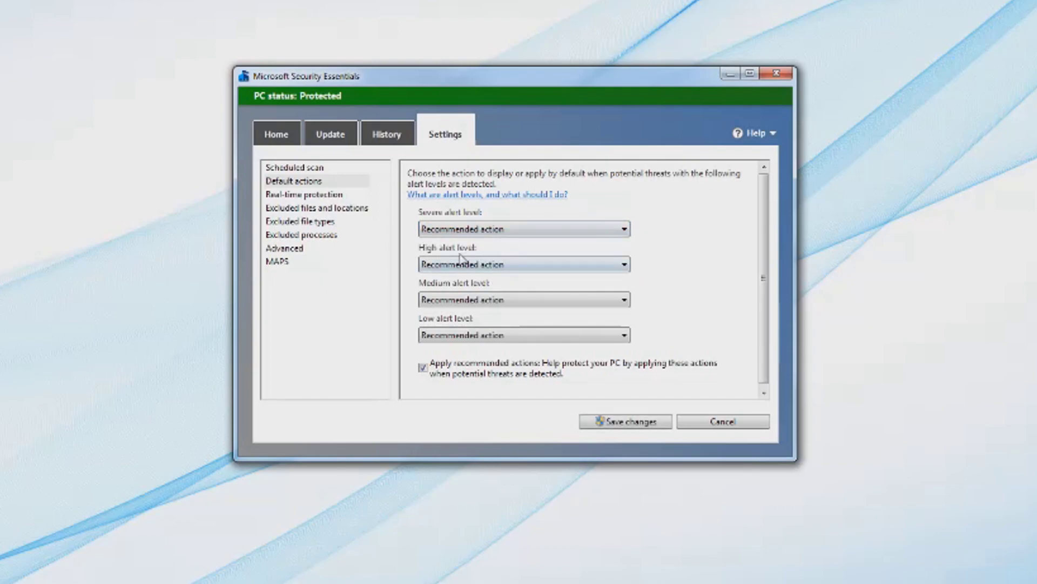
pyautogui.click(330, 194)
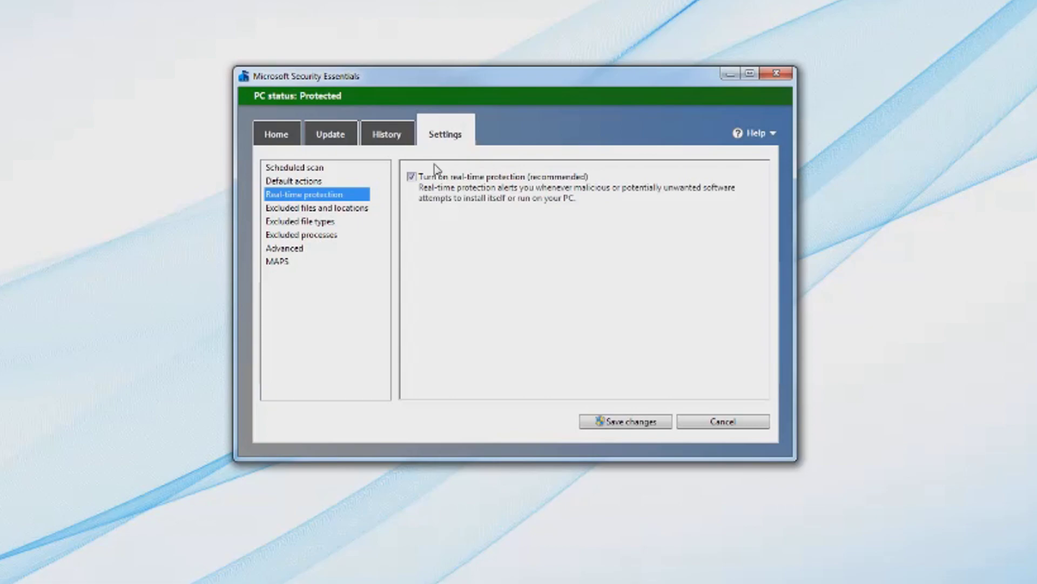
# Look through the excluded files and locations, file types and processes pages
pyautogui.click(353, 211)
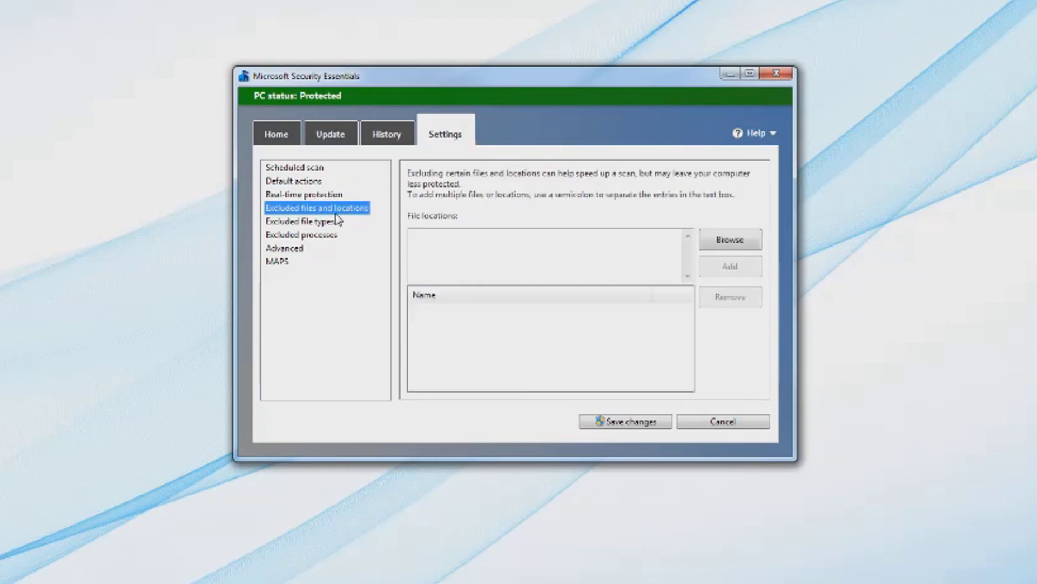
pyautogui.click(328, 222)
pyautogui.click(340, 236)
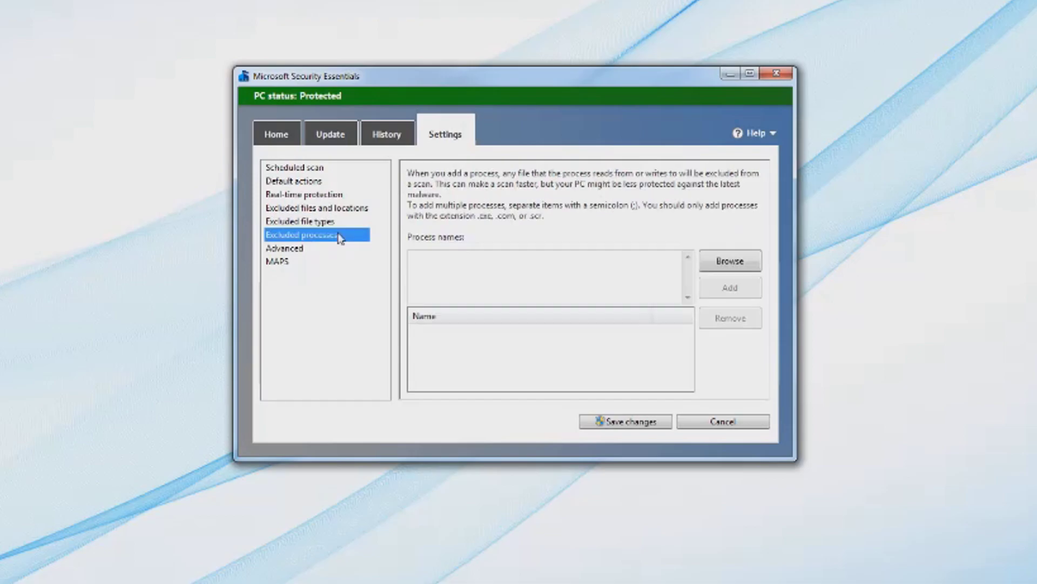
pyautogui.click(298, 250)
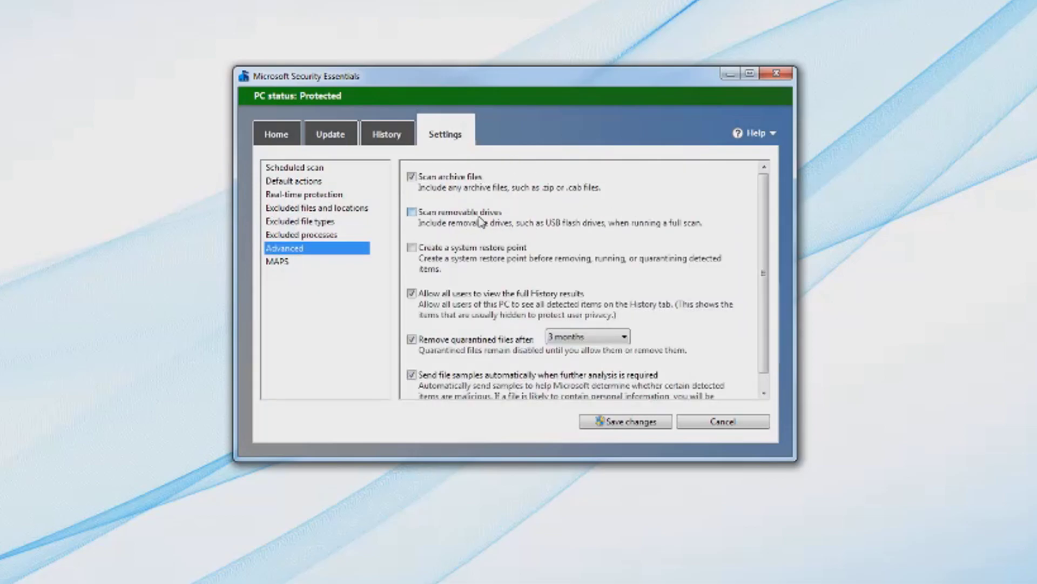
# In Advanced, scan removable drives and remove quarantined files after 1 week, then view MAPS
pyautogui.click(439, 213)
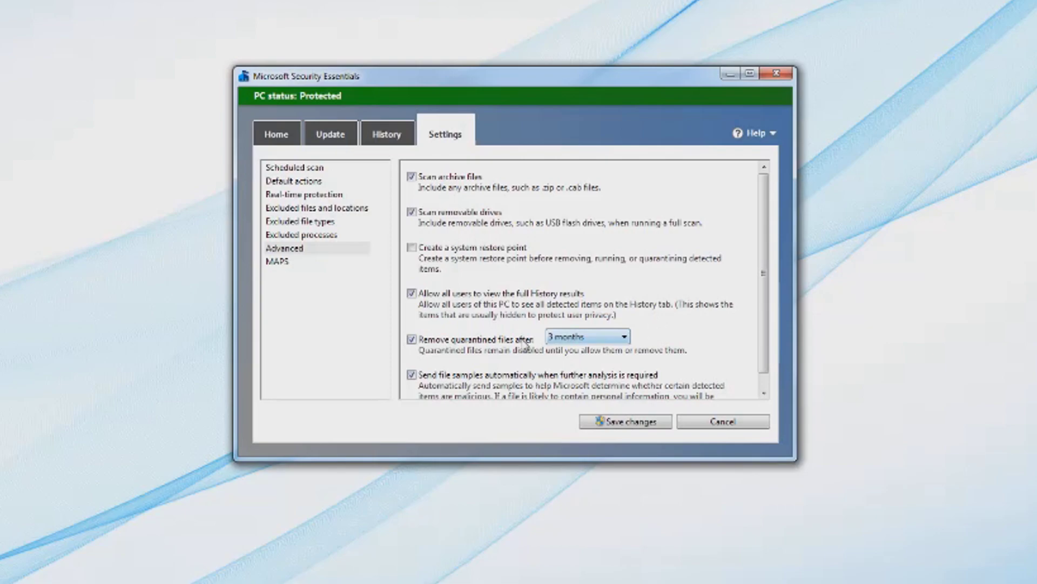
pyautogui.click(596, 340)
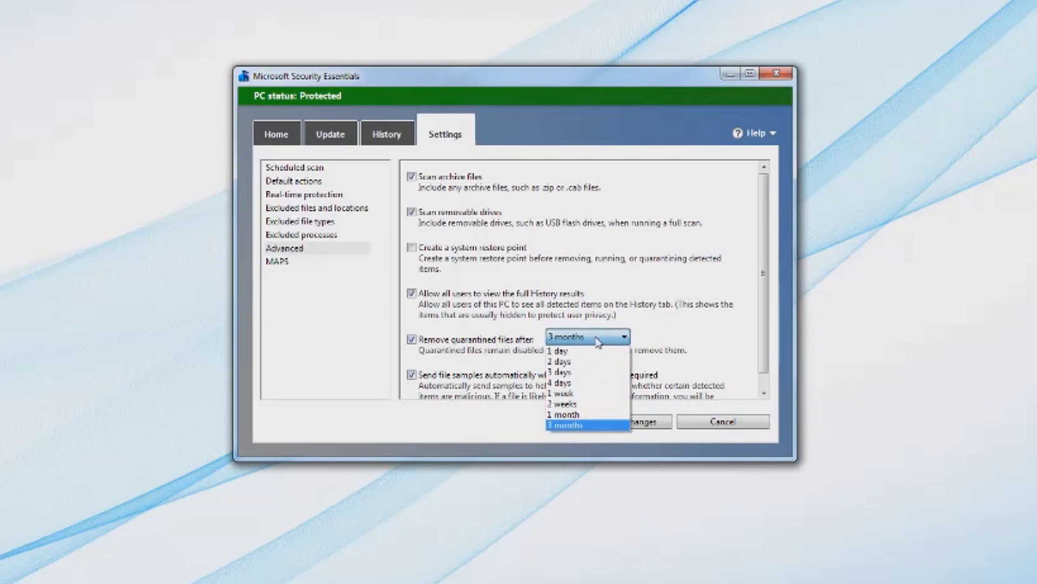
pyautogui.click(608, 394)
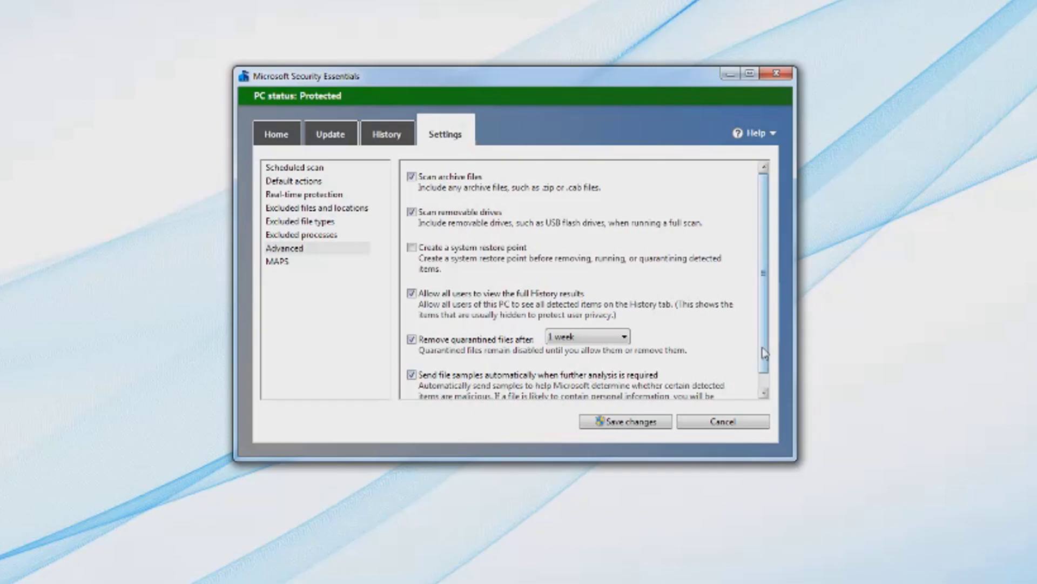
pyautogui.scroll(-1, 767, 373)
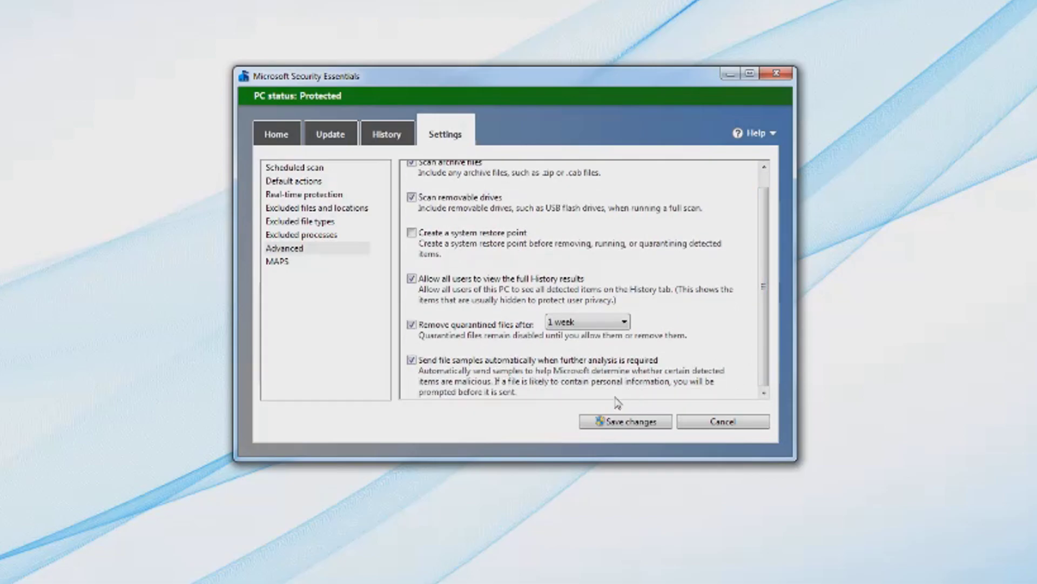
pyautogui.click(318, 263)
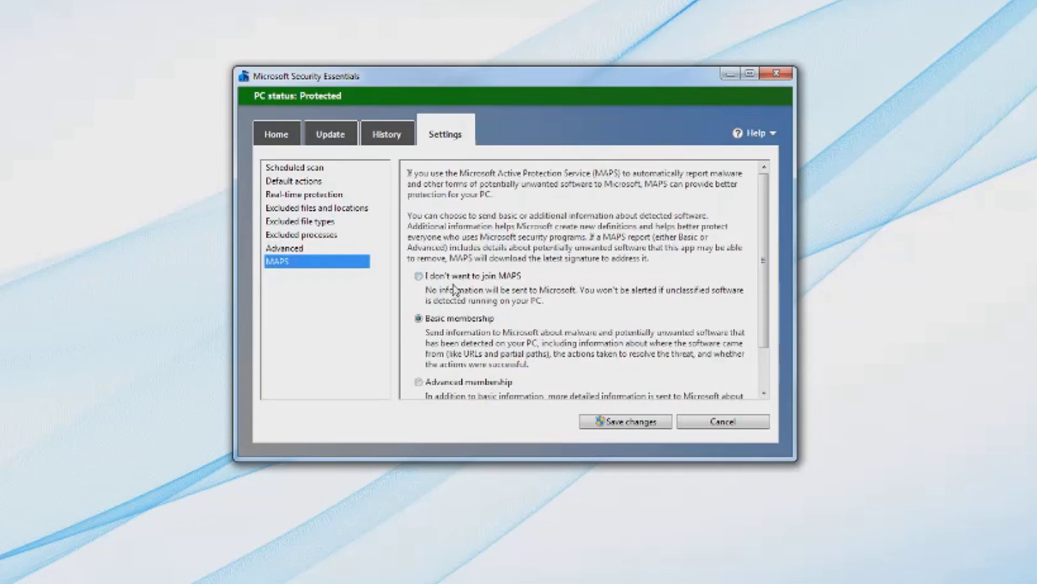
# Switch MAPS membership to Advanced and save all the changed settings
pyautogui.click(465, 383)
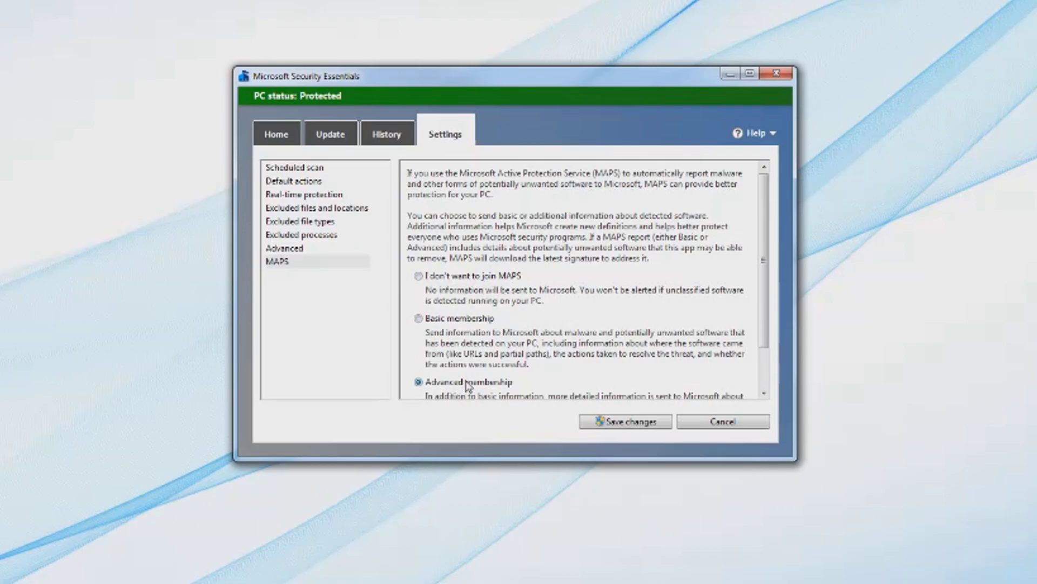
pyautogui.click(646, 420)
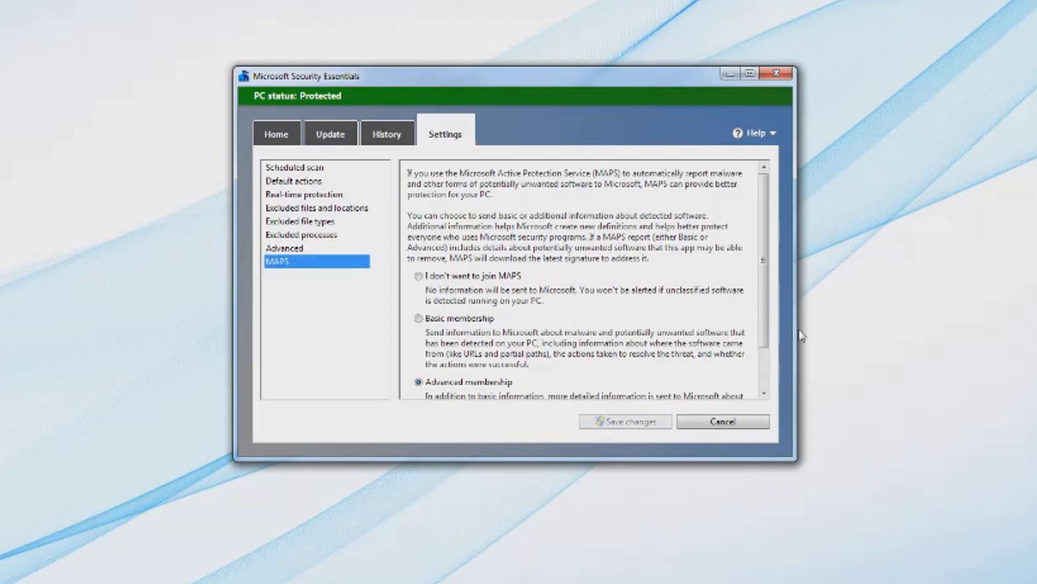
pyautogui.scroll(-2, 769, 331)
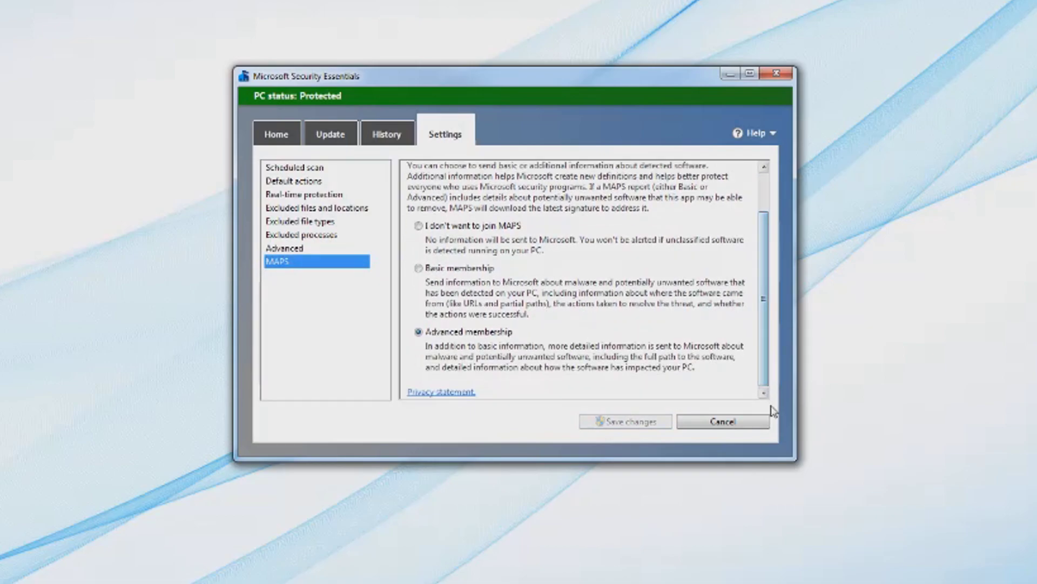
# Update the virus and spyware definitions, then return Home to see the quick scan past 8,300 items
pyautogui.click(387, 136)
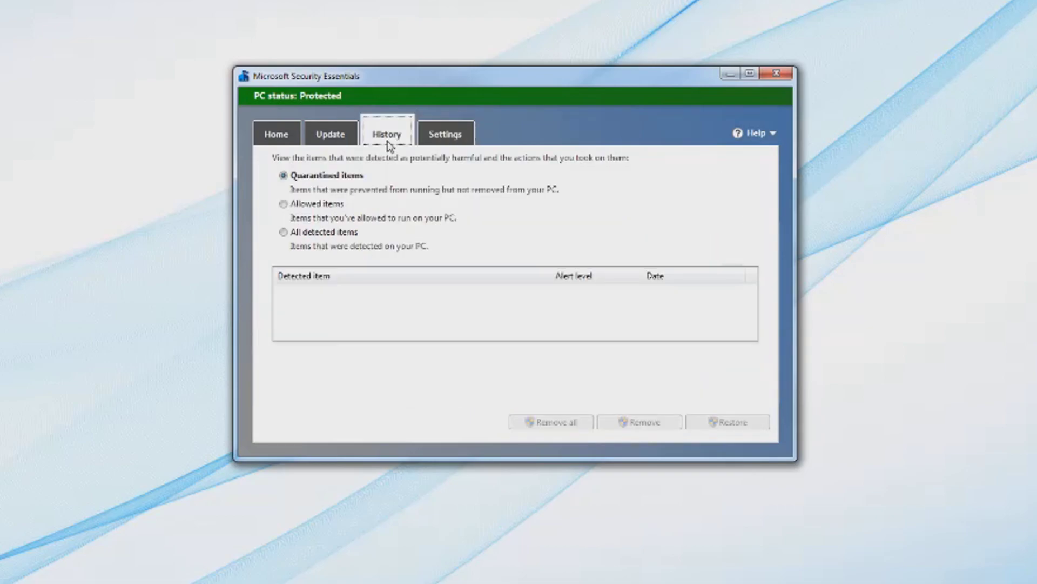
pyautogui.click(338, 142)
pyautogui.click(704, 264)
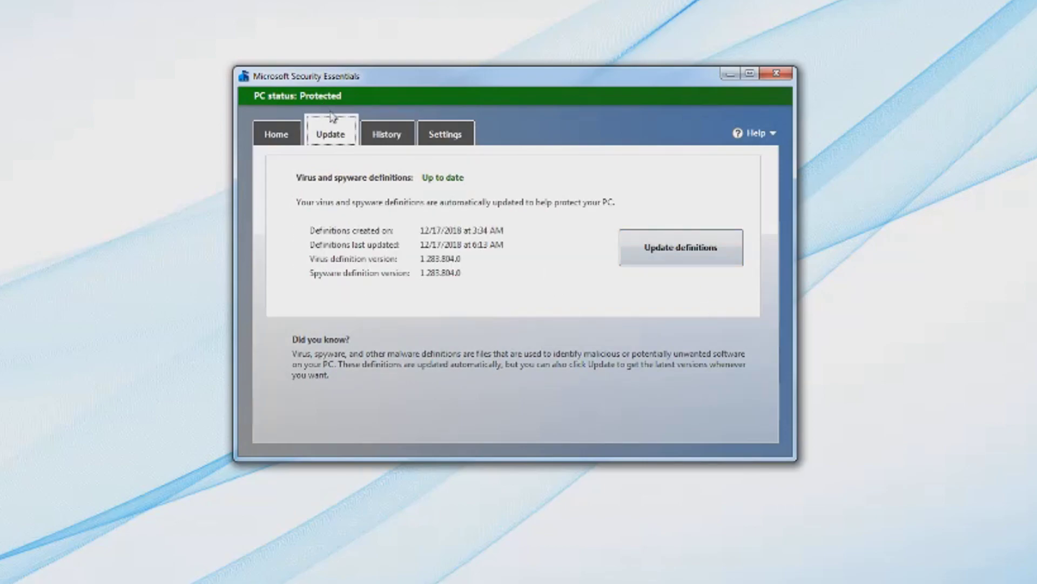
pyautogui.click(278, 142)
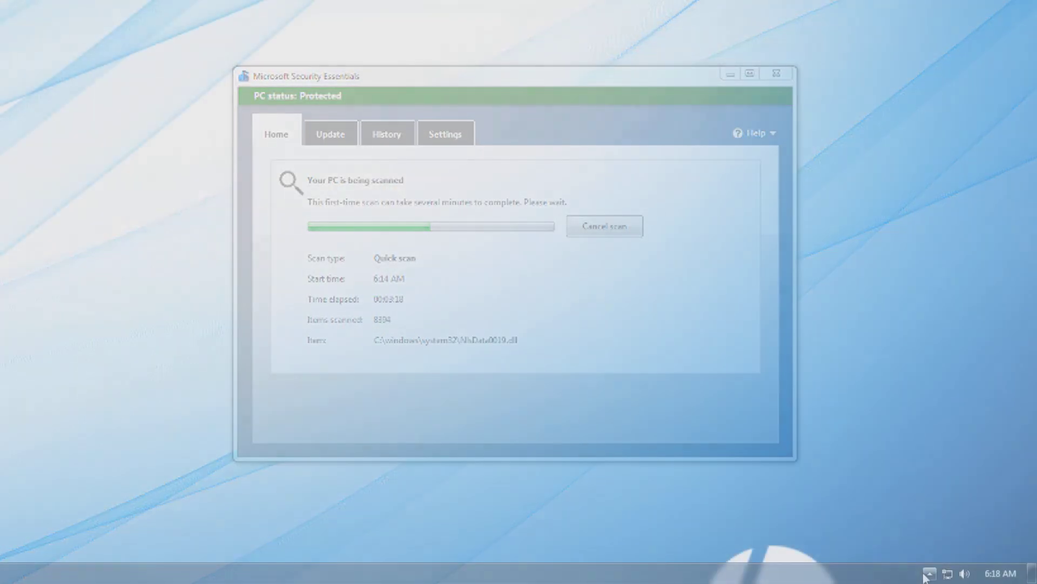
# Open the Action Center flag from the hidden tray icons to show its 'Set up backup' message
pyautogui.click(928, 574)
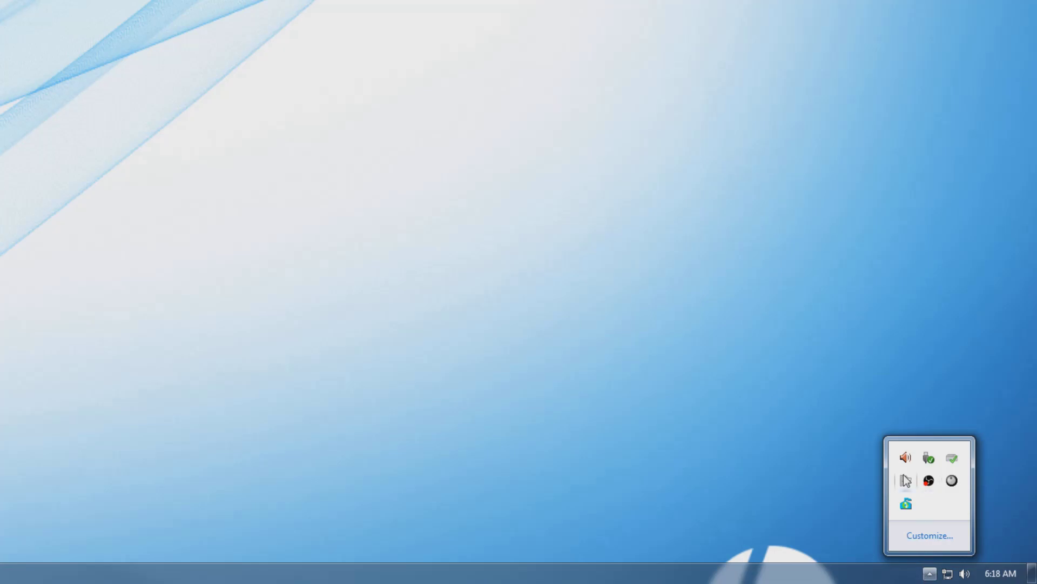
pyautogui.click(903, 477)
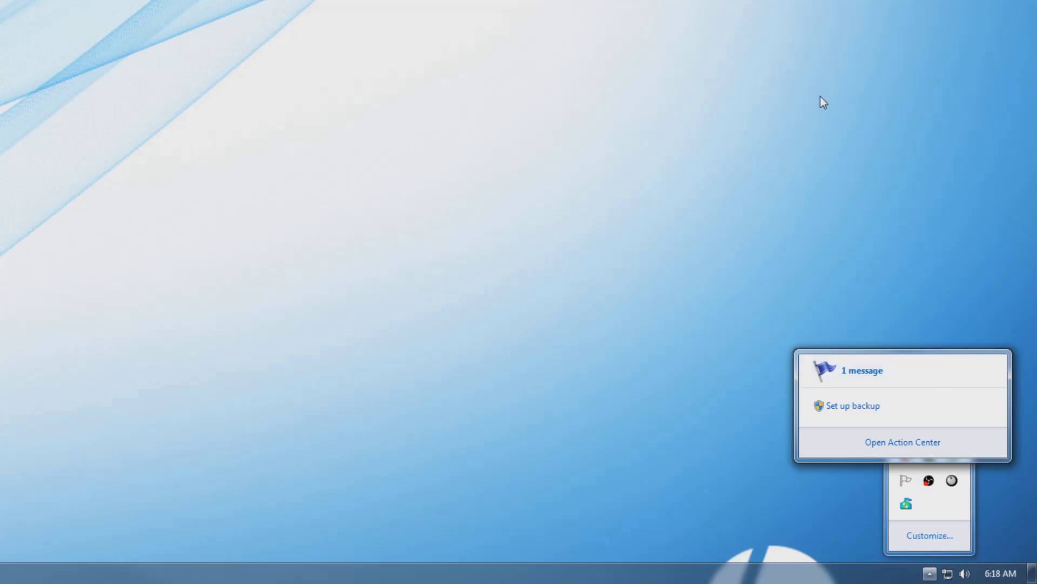
# Dismiss the Action Center popup and tray overflow, leaving the plain desktop
pyautogui.click(550, 323)
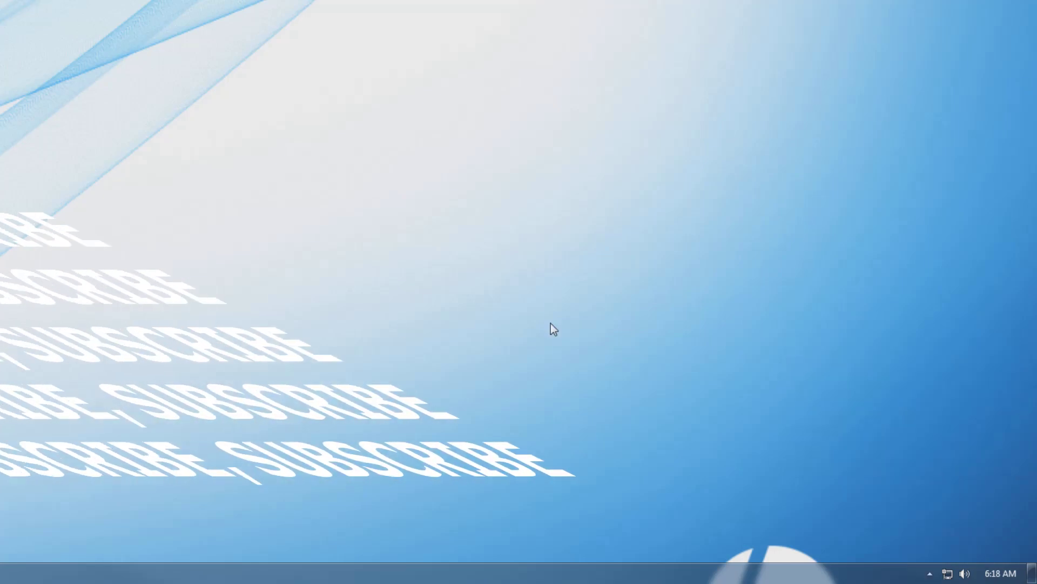